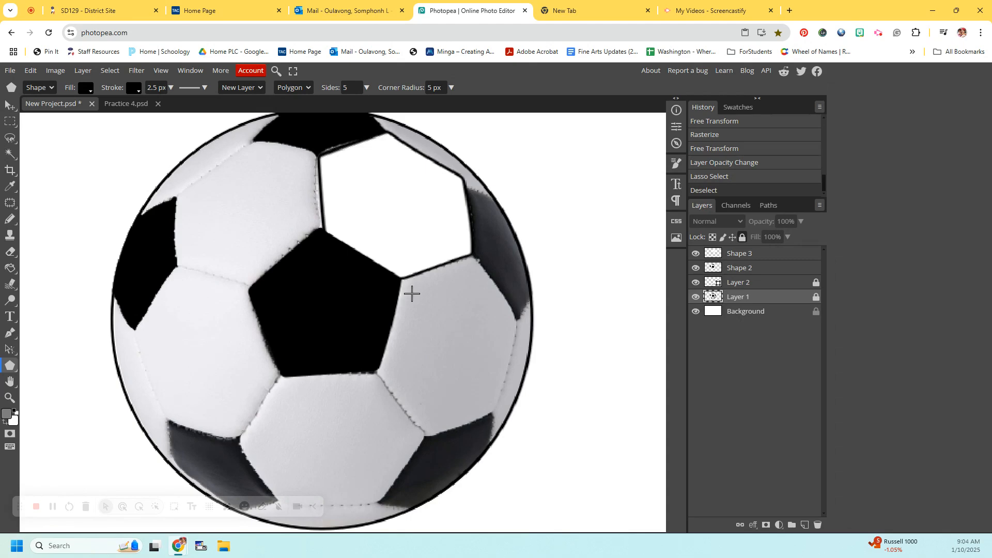
# Hide the reference photo on Layer 1 of the New Project soccer ball and switch to the Practice 4.psd document.
pyautogui.scroll(1, 412, 294)
pyautogui.scroll(-1, 412, 293)
pyautogui.click(696, 298)
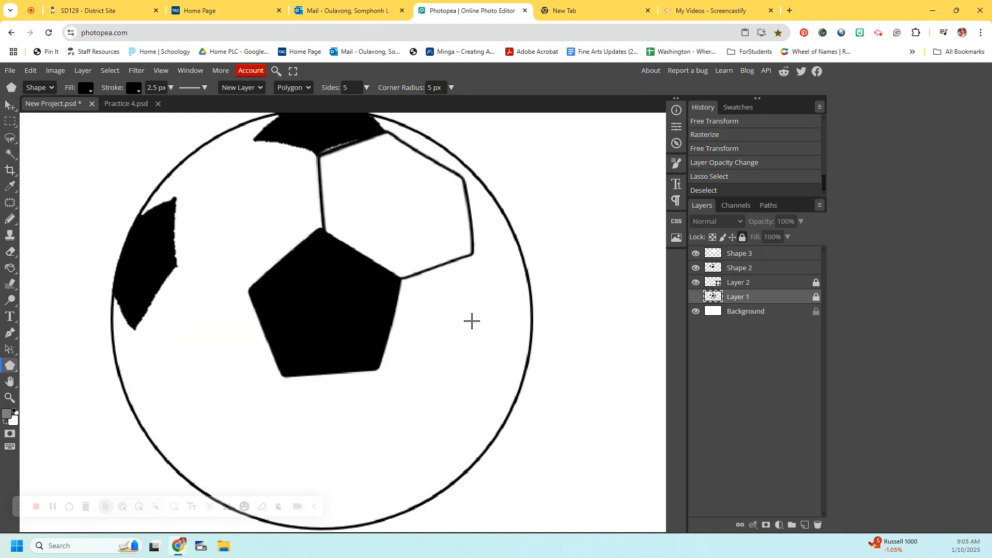
pyautogui.scroll(1, 470, 321)
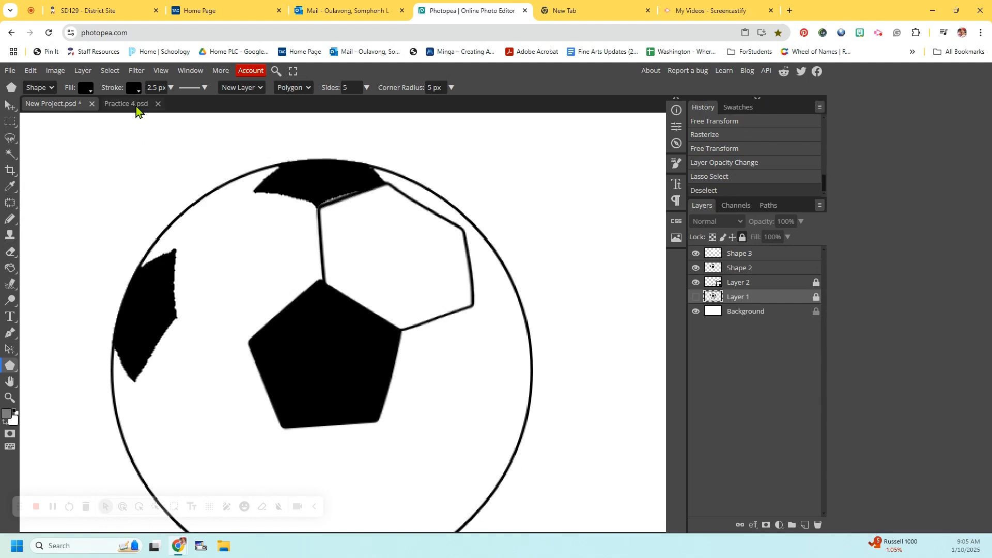
pyautogui.click(118, 103)
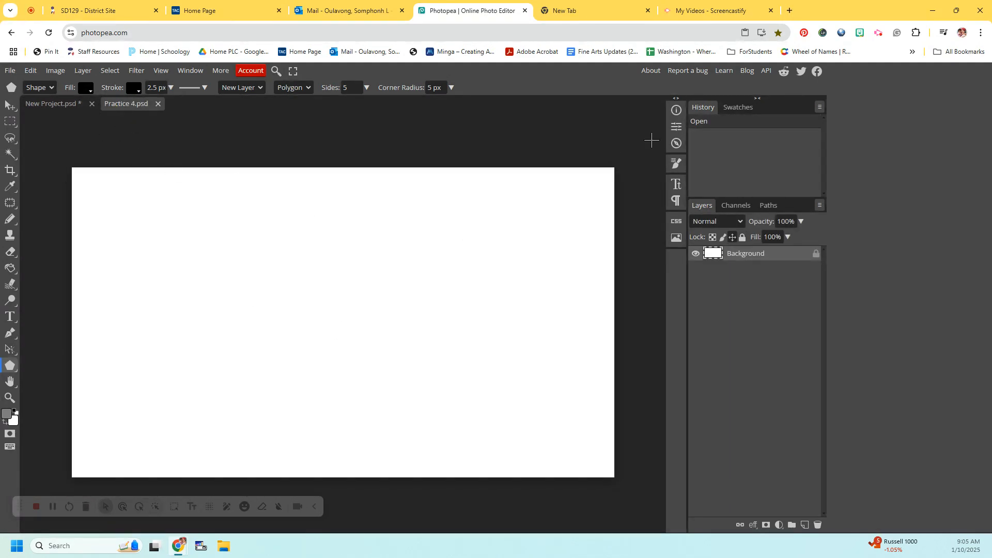
# Switch to the browser's new tab and search Google Images for "soccer ball".
pyautogui.click(588, 15)
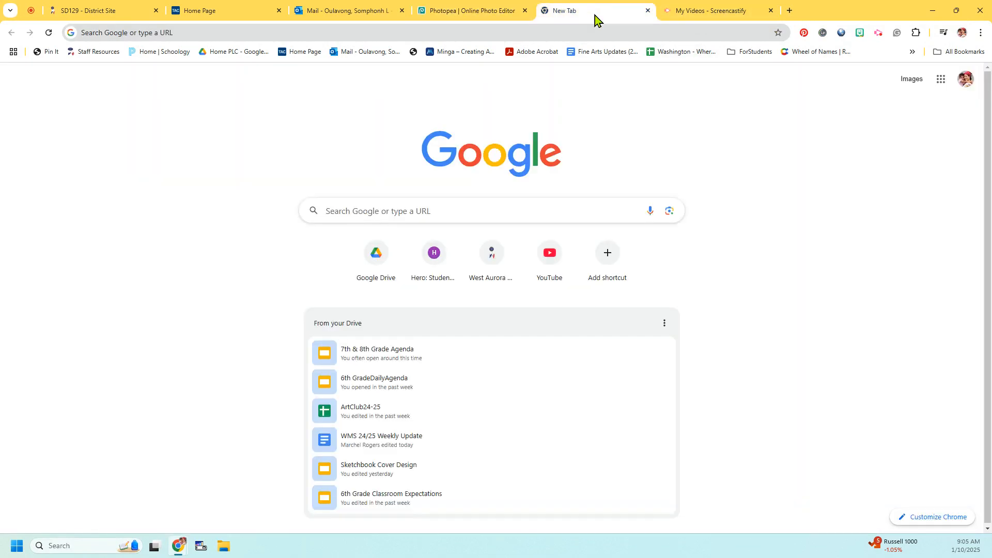
pyautogui.click(414, 209)
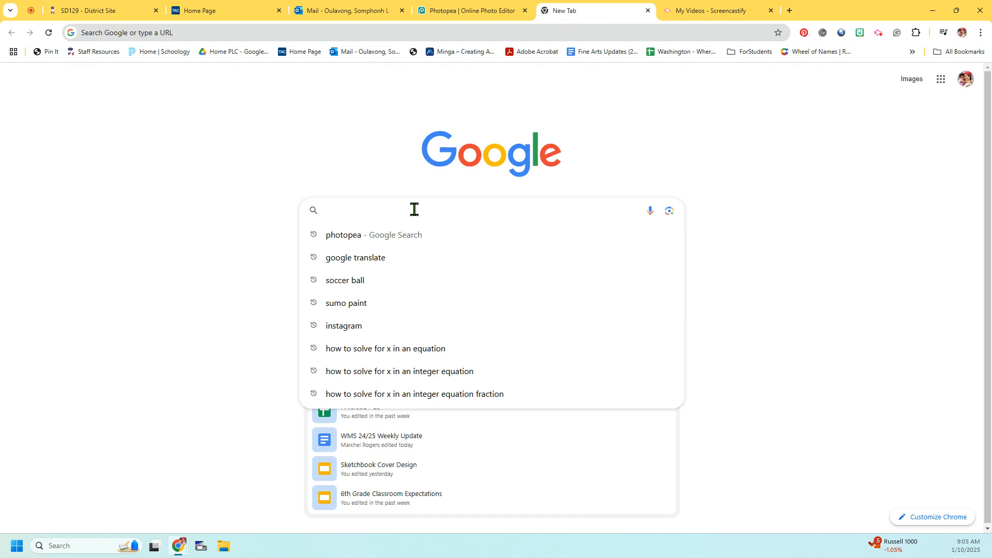
pyautogui.click(380, 275)
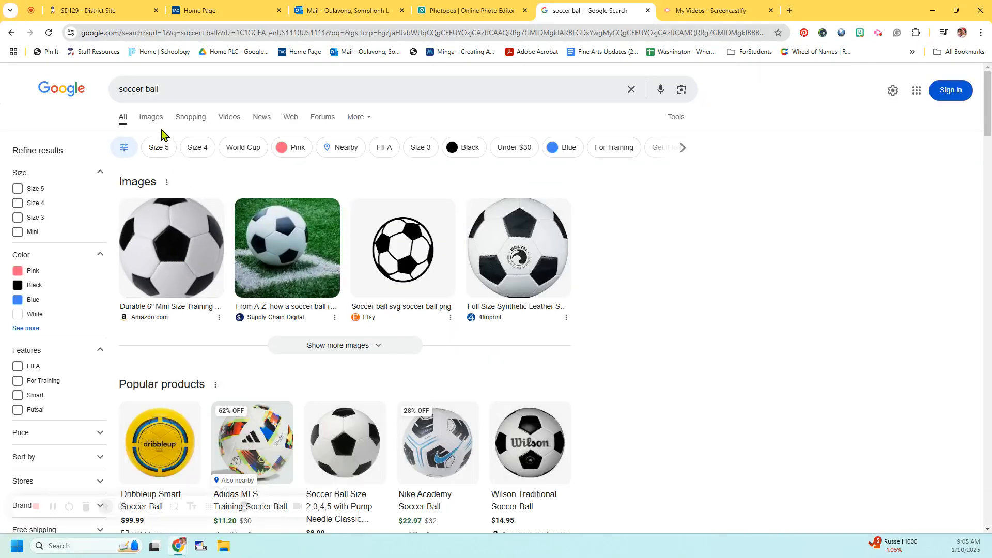
pyautogui.click(151, 118)
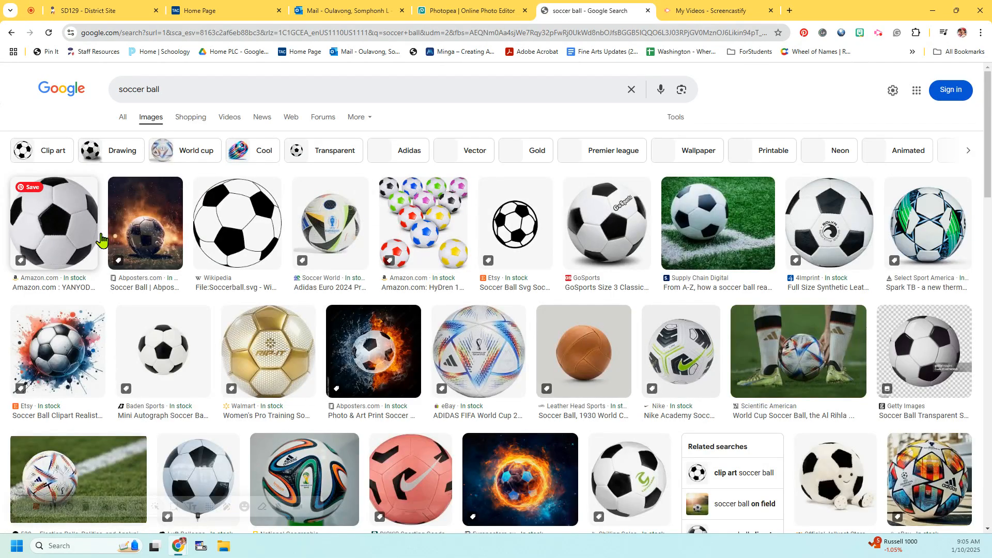
# Copy the large Wikipedia Soccerball.svg image and paste it into Practice 4.psd in Photopea.
pyautogui.click(247, 236)
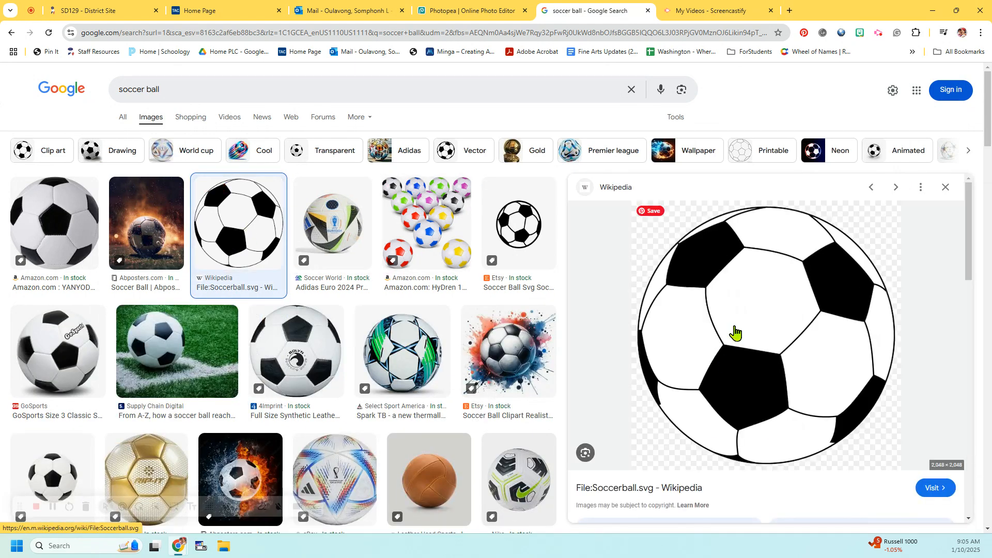
pyautogui.rightClick(727, 316)
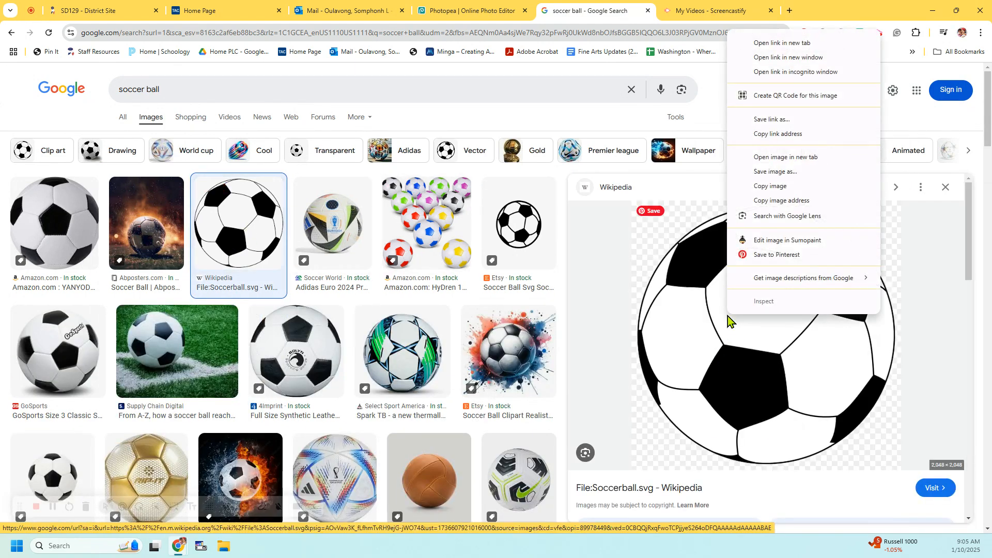
pyautogui.click(770, 186)
pyautogui.click(456, 13)
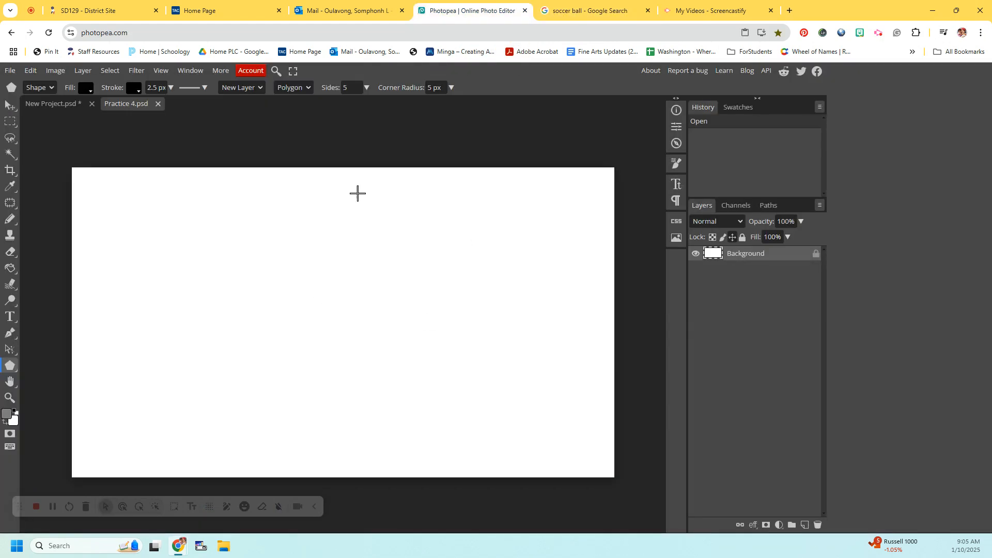
pyautogui.click(28, 72)
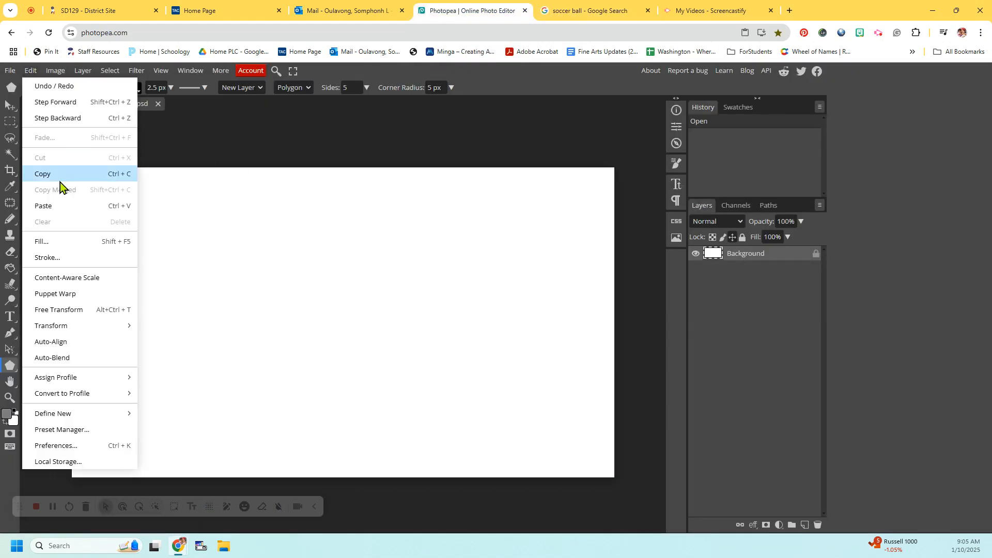
pyautogui.click(57, 206)
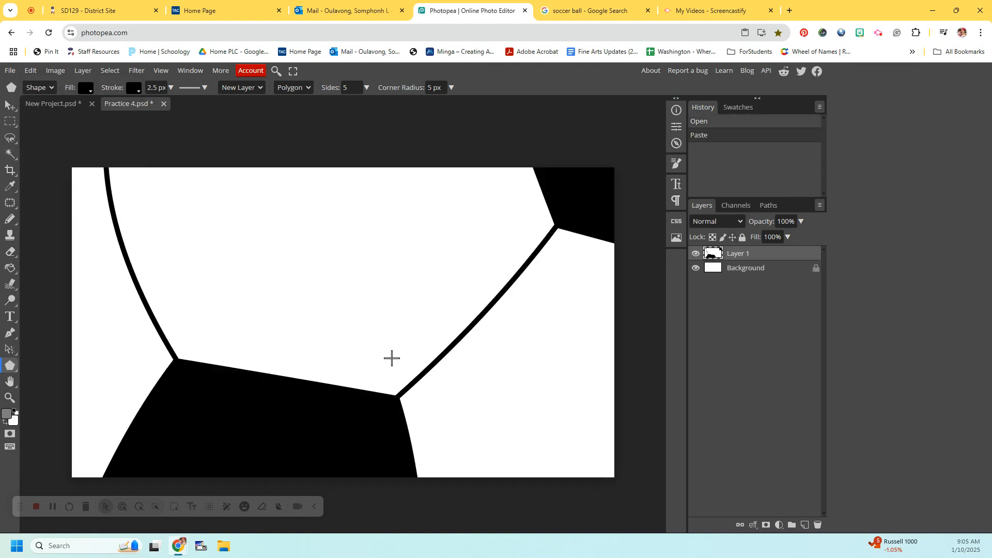
# Scale the pasted soccer ball down to about 22% width and 23% height and place it fully inside the canvas.
pyautogui.scroll(-5, 391, 358)
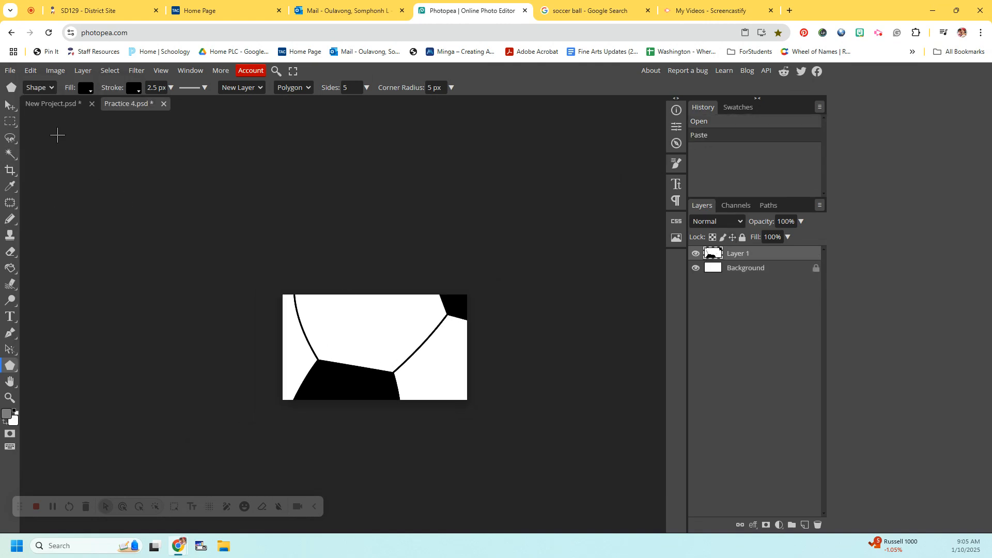
pyautogui.click(10, 106)
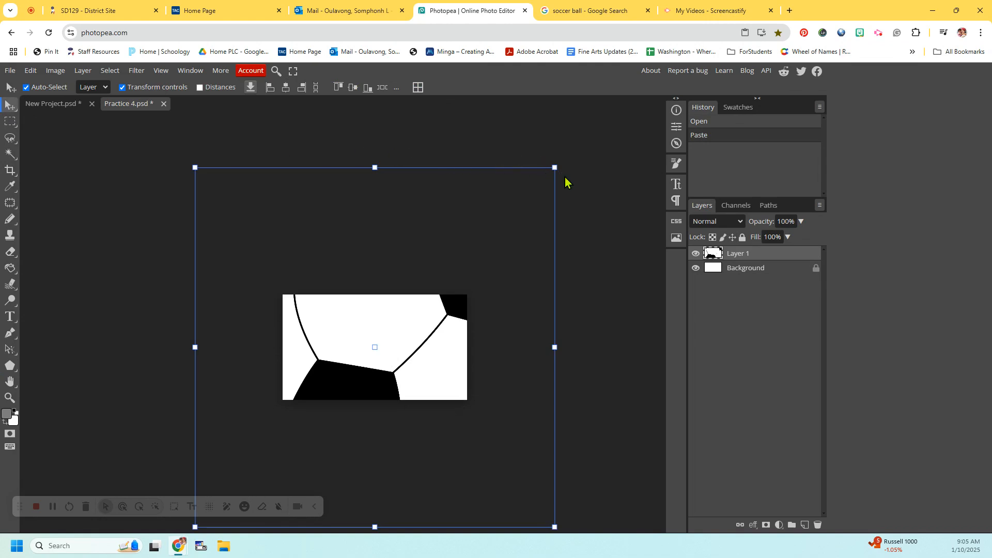
pyautogui.moveTo(554, 168); pyautogui.dragTo(367, 330)
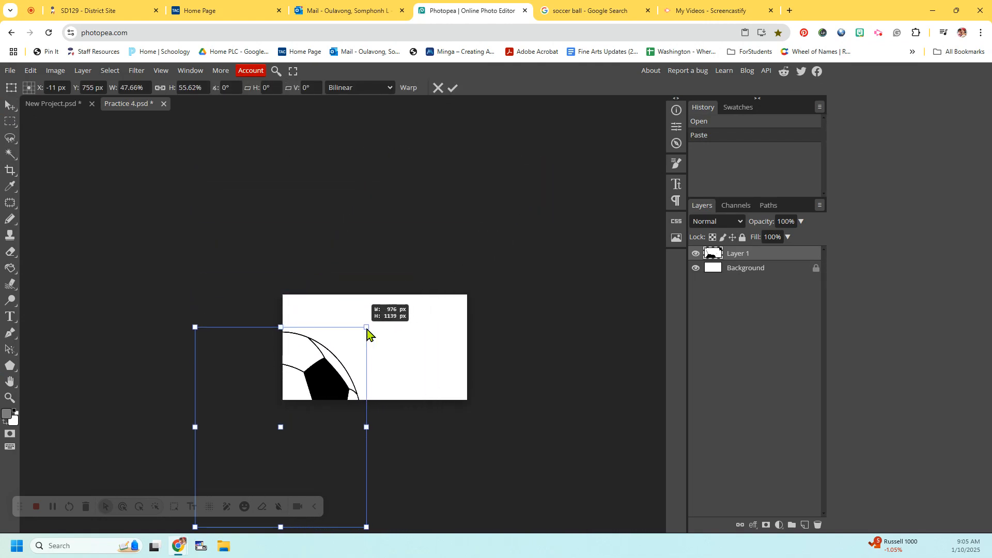
pyautogui.moveTo(322, 377); pyautogui.dragTo(426, 334)
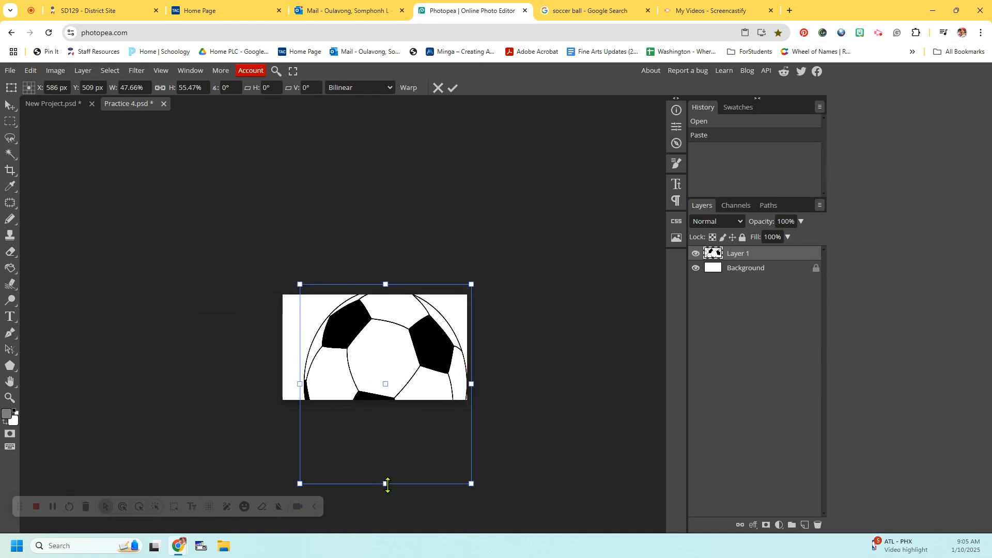
pyautogui.moveTo(386, 484); pyautogui.dragTo(385, 468)
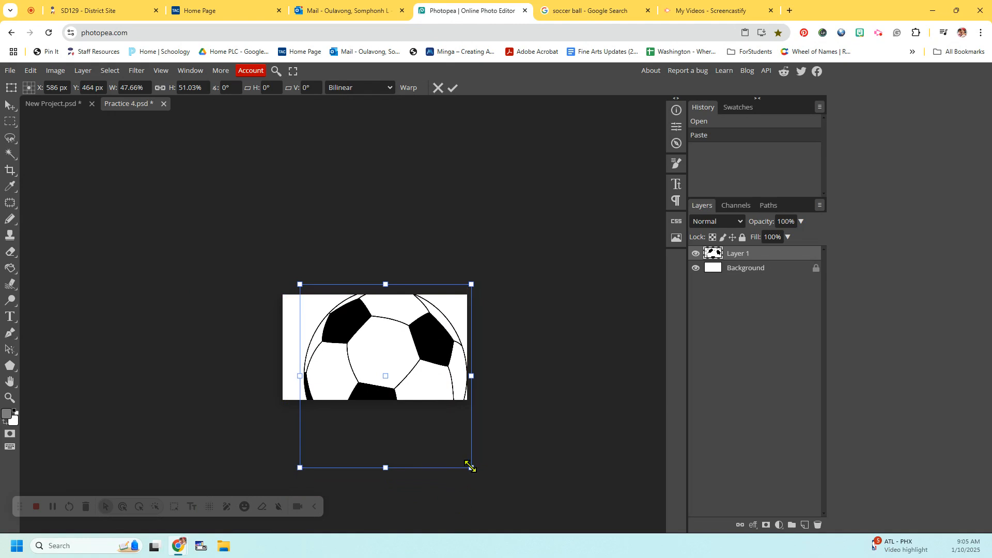
pyautogui.moveTo(471, 467); pyautogui.dragTo(402, 393)
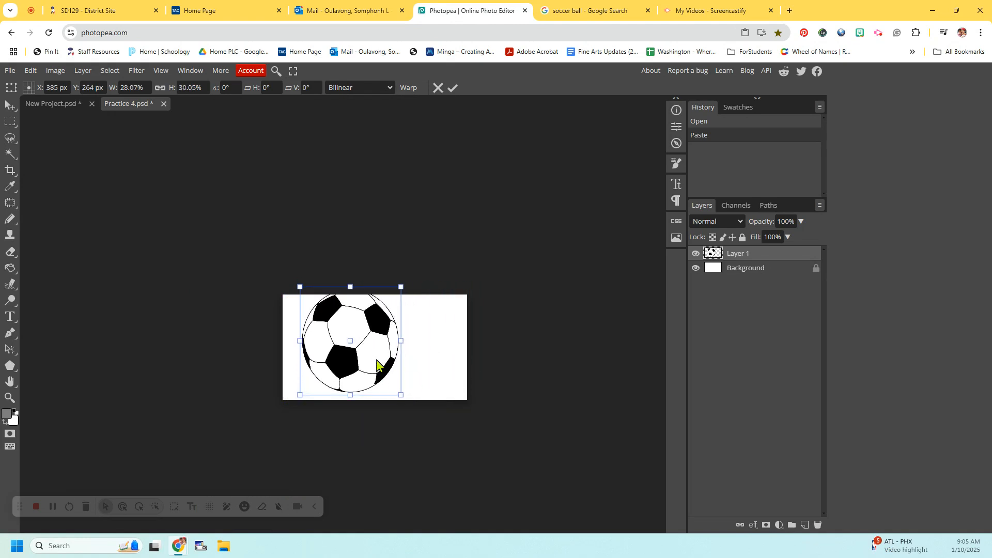
pyautogui.moveTo(377, 361); pyautogui.dragTo(384, 365)
pyautogui.moveTo(406, 286); pyautogui.dragTo(385, 298)
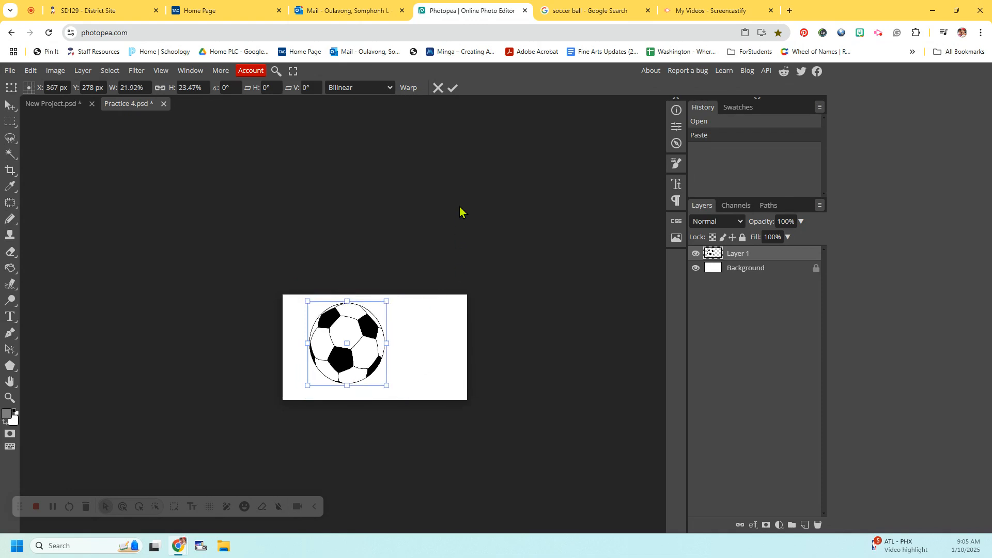
pyautogui.click(452, 88)
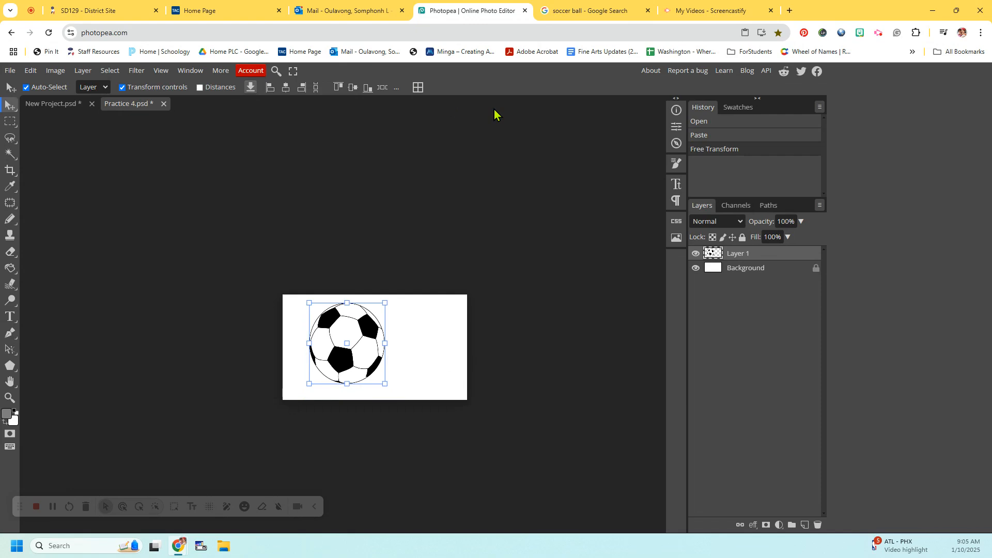
# Stretch the ball's width to about 111% and move the ball near the middle of the canvas.
pyautogui.click(387, 346)
pyautogui.moveTo(385, 343); pyautogui.dragTo(393, 342)
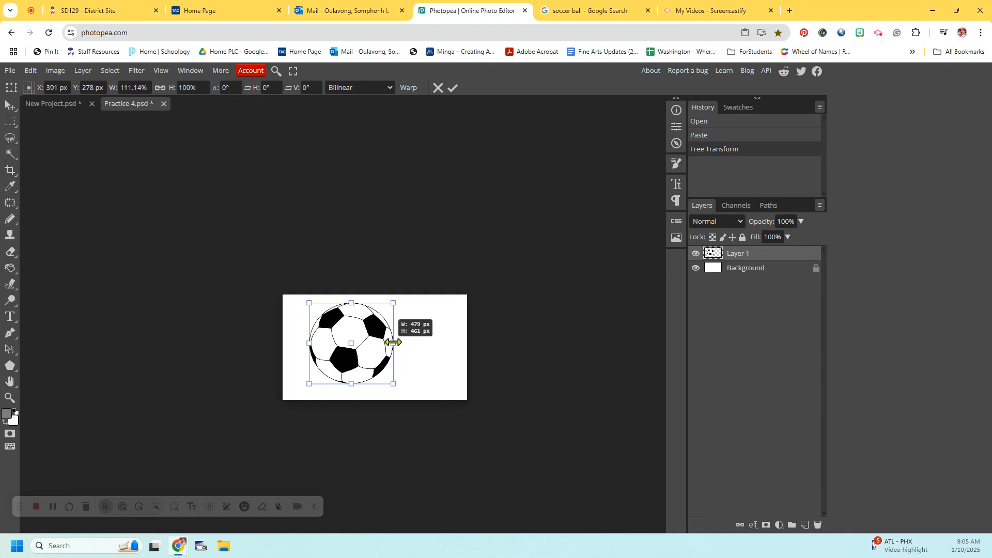
pyautogui.click(453, 88)
pyautogui.scroll(5, 495, 127)
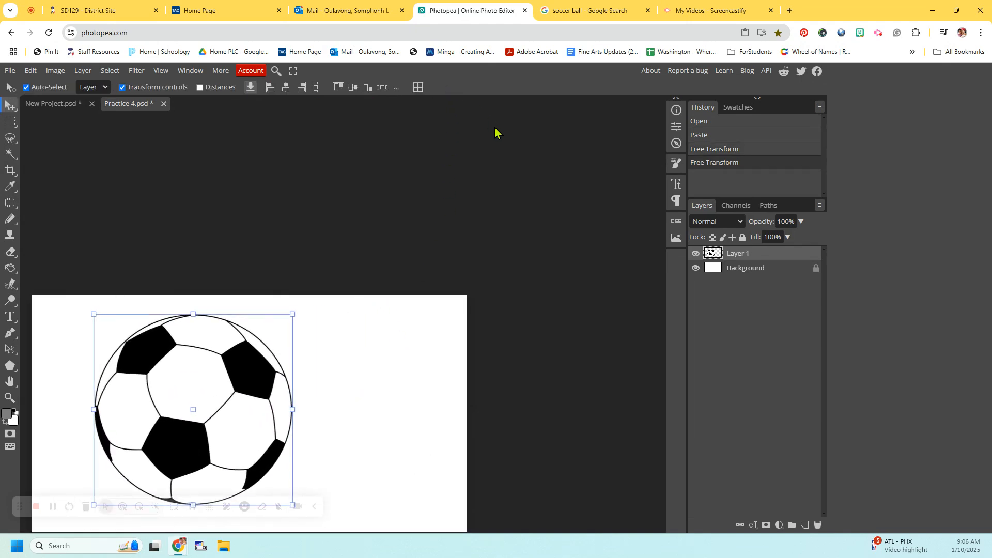
pyautogui.hscroll(-2, 494, 127)
pyautogui.scroll(-2, 494, 127)
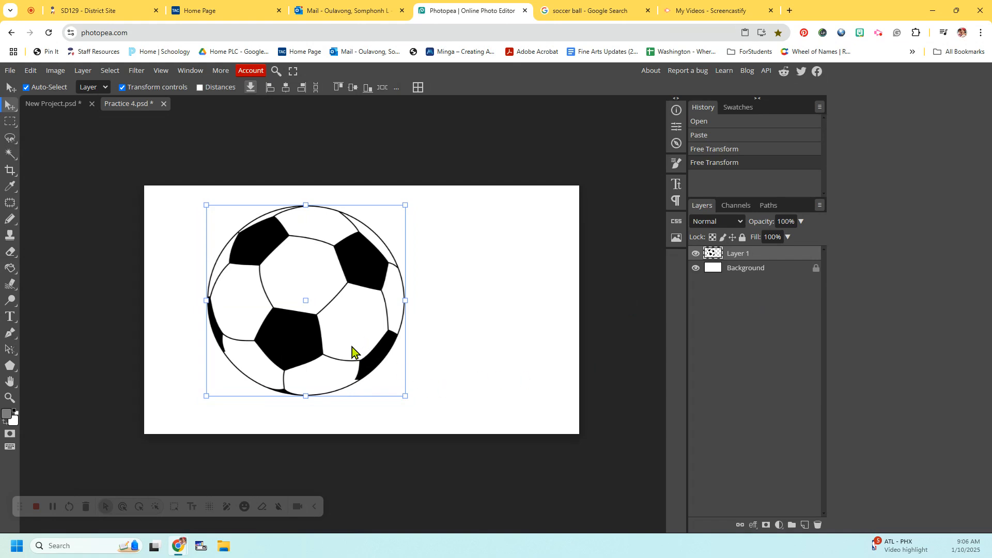
pyautogui.moveTo(351, 348); pyautogui.dragTo(388, 361)
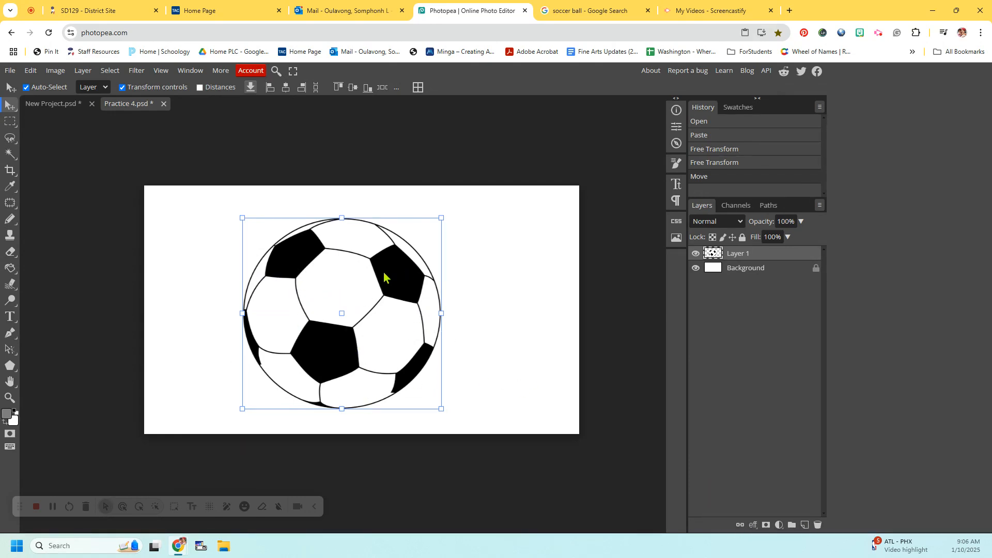
# Add a new empty layer above the ball image and set up the Parametric Shape tool to draw a Polygon.
pyautogui.click(805, 524)
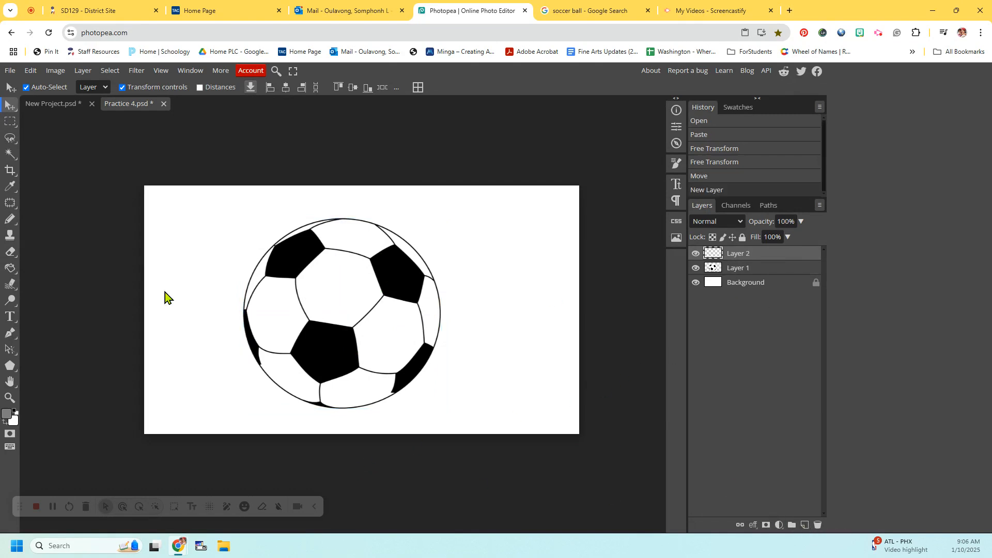
pyautogui.click(10, 365)
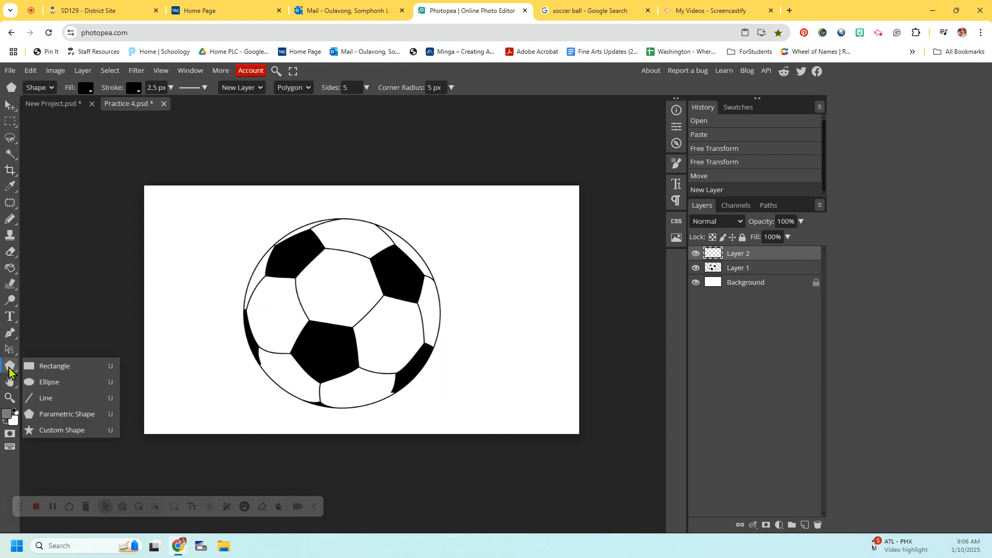
pyautogui.click(44, 415)
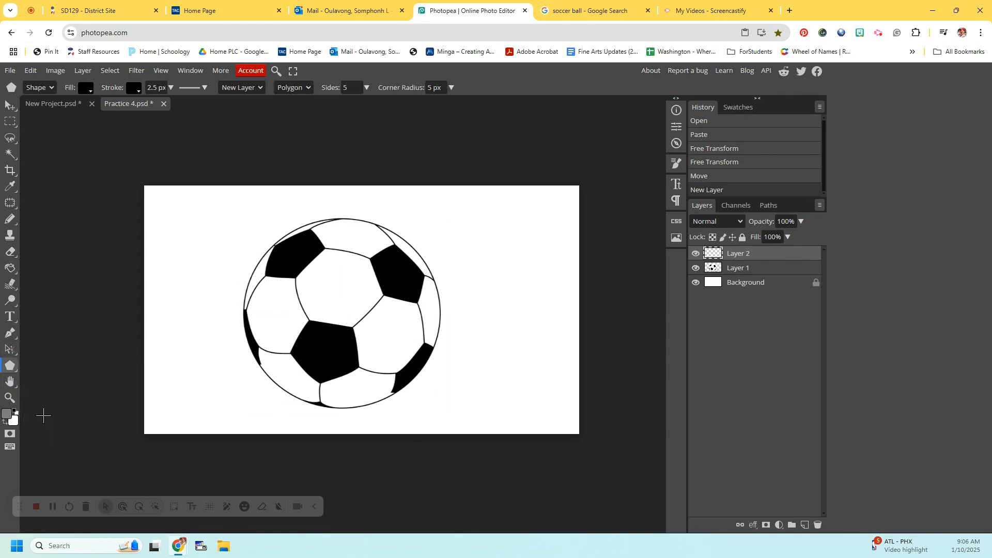
pyautogui.scroll(3, 347, 281)
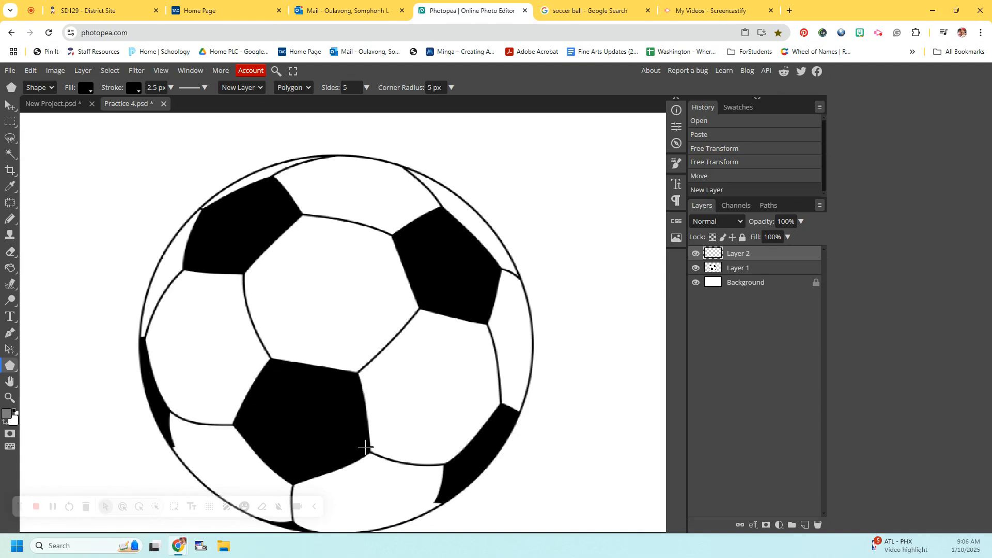
pyautogui.click(305, 89)
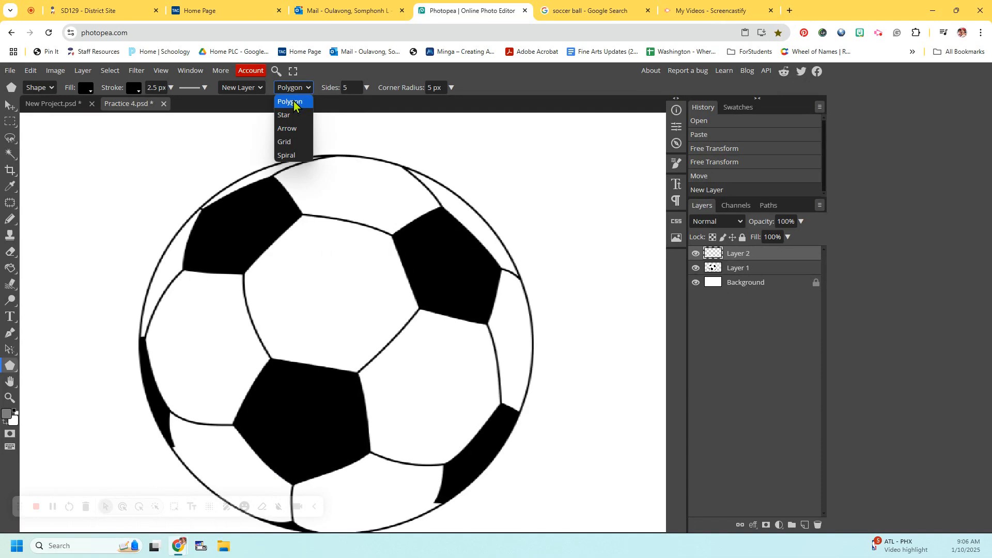
pyautogui.click(295, 101)
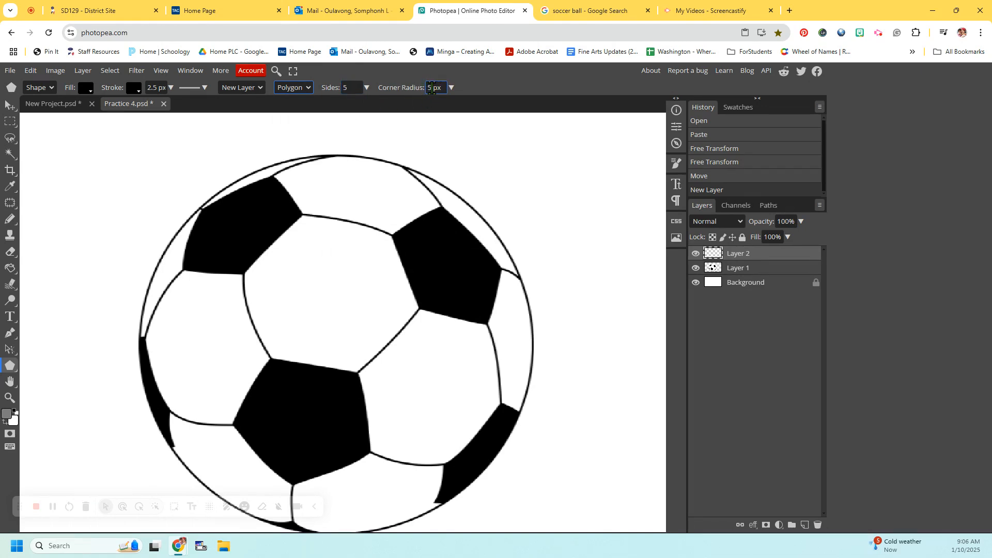
# Try a pentagon with a 0 px corner radius in the white area outside the ball's upper edge and undo it.
pyautogui.moveTo(433, 88); pyautogui.dragTo(412, 89)
pyautogui.write('0')
pyautogui.moveTo(513, 157); pyautogui.dragTo(537, 197)
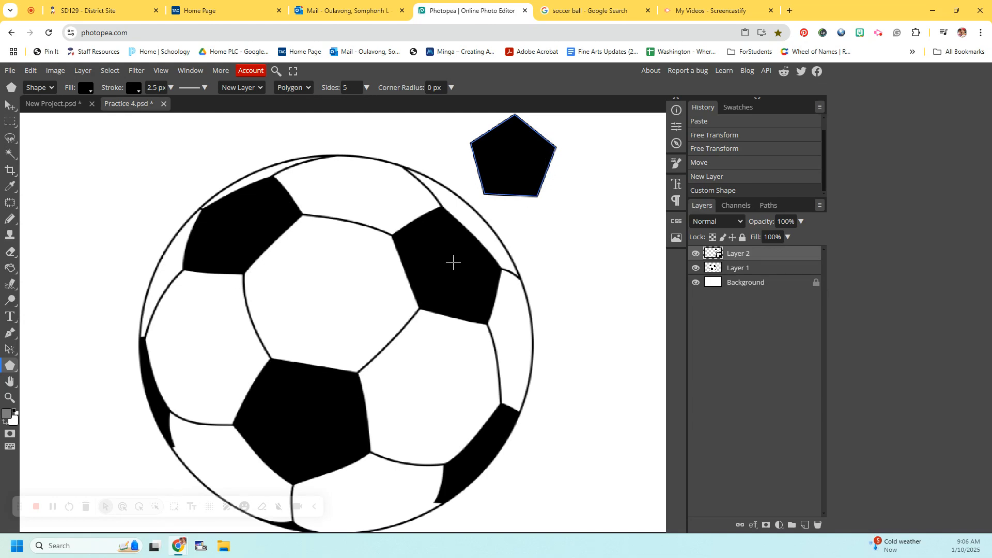
pyautogui.hotkey('ctrl', 'z')
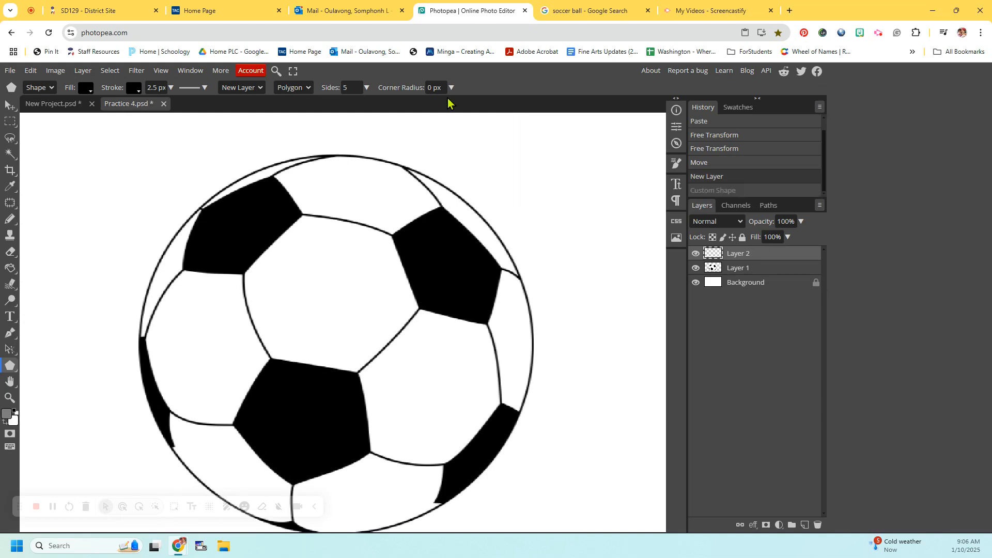
# Set the polygon's corner radius to 5 px and confirm black (000000) as its fill colour.
pyautogui.click(429, 90)
pyautogui.moveTo(433, 89); pyautogui.dragTo(418, 88)
pyautogui.click(87, 89)
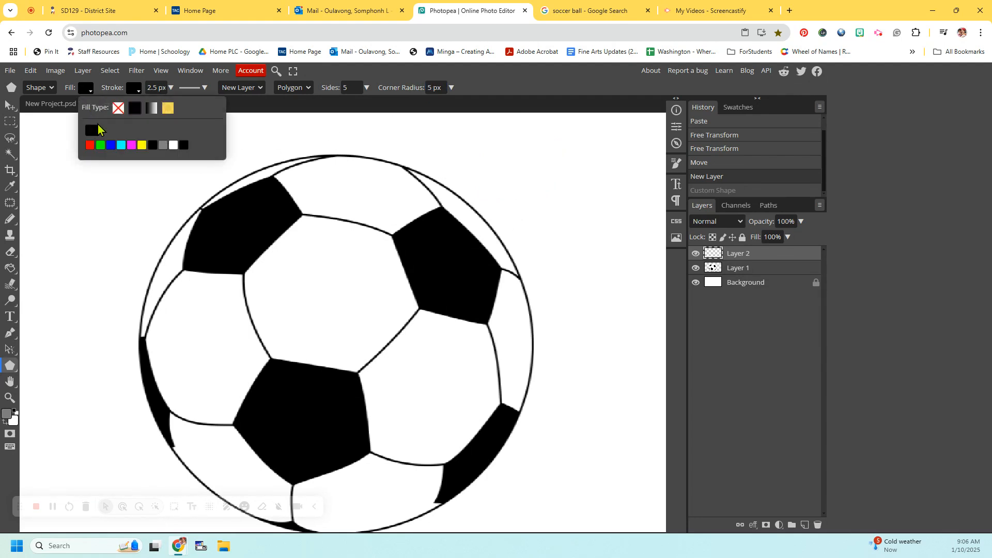
pyautogui.click(91, 130)
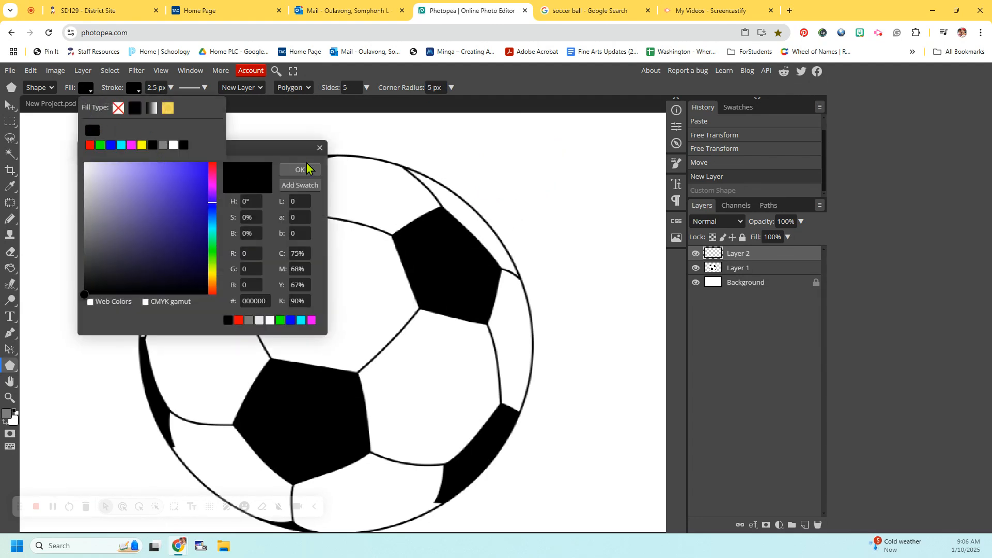
pyautogui.click(305, 170)
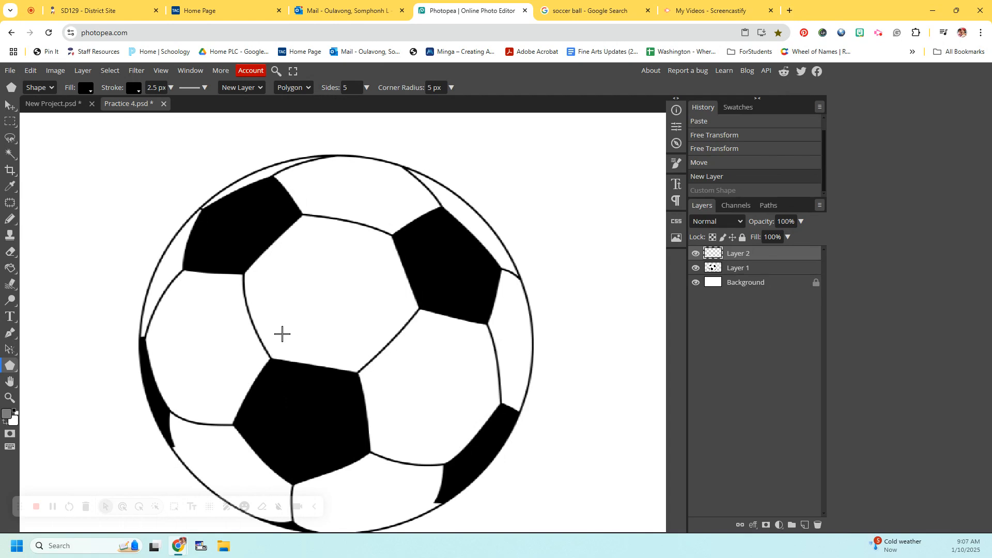
# Draw a black pentagon inside the ball on Layer 2 and move it over the ball's lower black patch.
pyautogui.moveTo(273, 324); pyautogui.dragTo(321, 371)
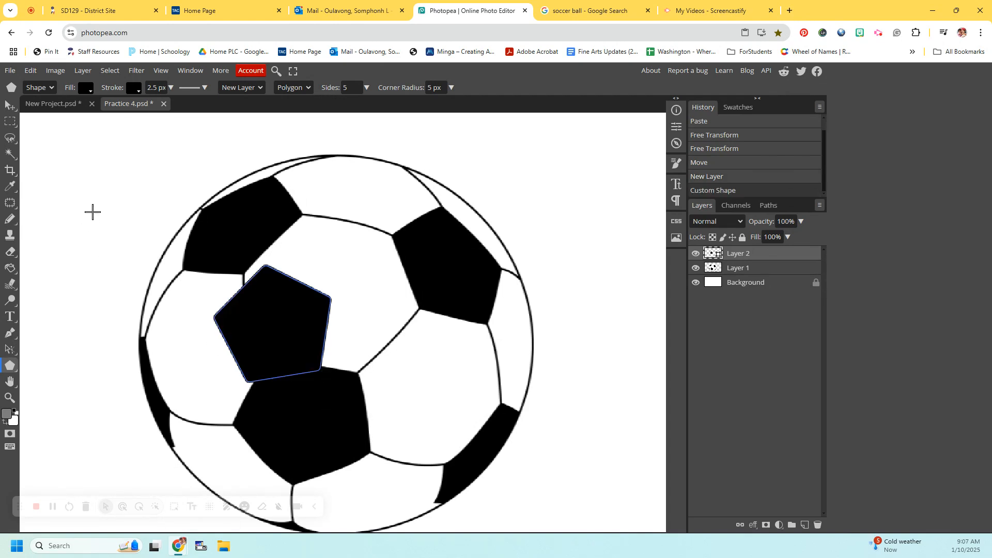
pyautogui.click(10, 105)
pyautogui.moveTo(287, 343); pyautogui.dragTo(312, 426)
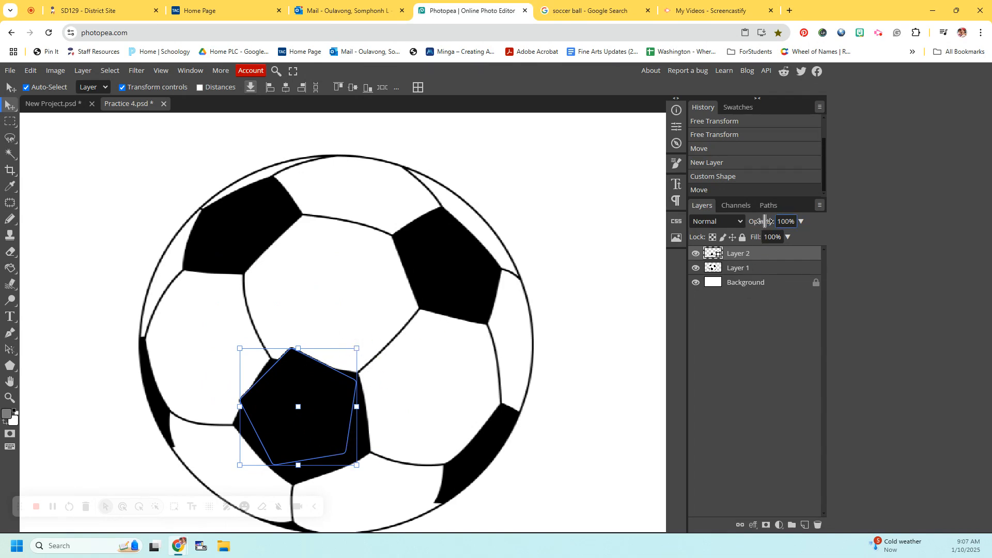
# With Layer 2 at 70% opacity, rotate the pentagon -14° and scale it to about 117% wide and 115% high over the patch.
pyautogui.moveTo(765, 221)
pyautogui.mouseDown()
pyautogui.moveTo(747, 222)
pyautogui.moveTo(757, 222)
pyautogui.mouseUp()
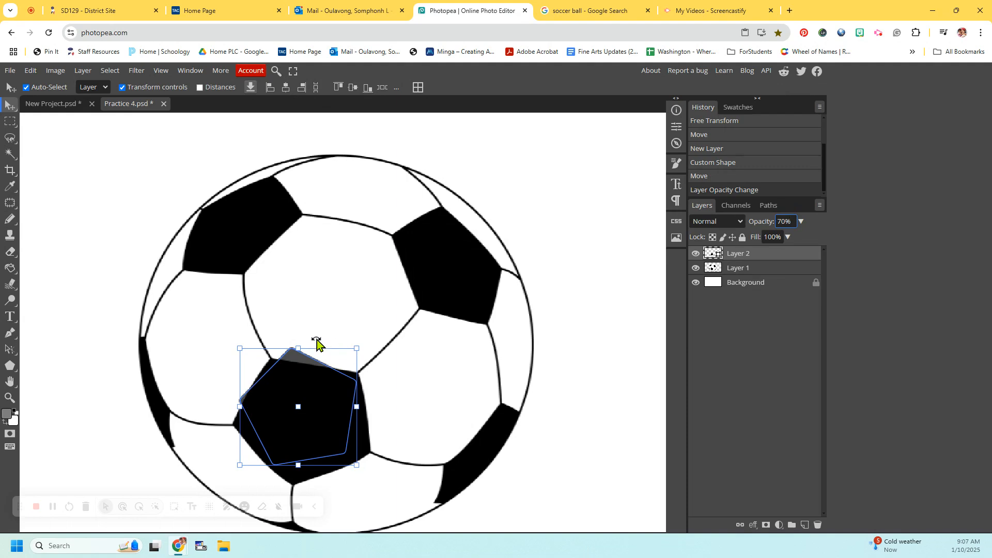
pyautogui.moveTo(317, 339); pyautogui.dragTo(281, 343)
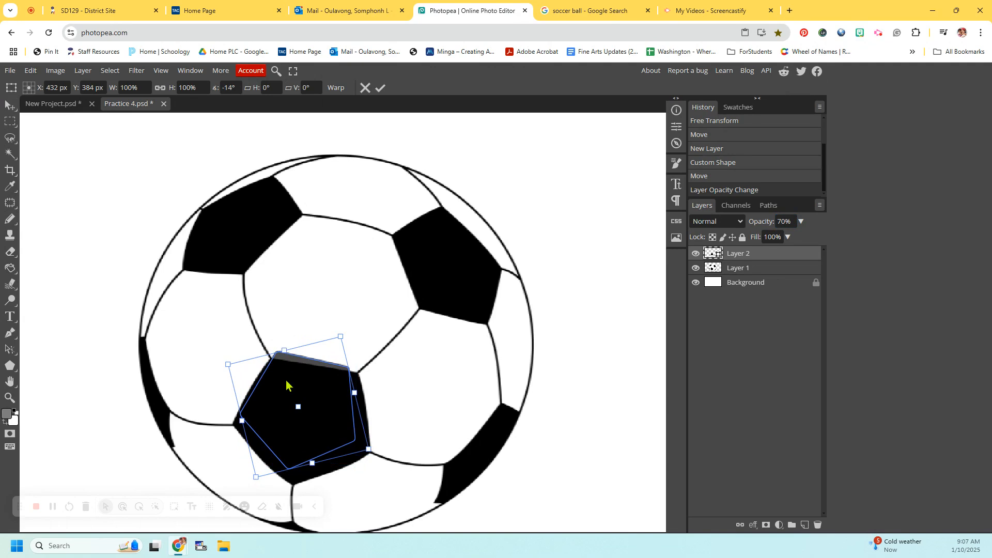
pyautogui.moveTo(288, 383); pyautogui.dragTo(277, 393)
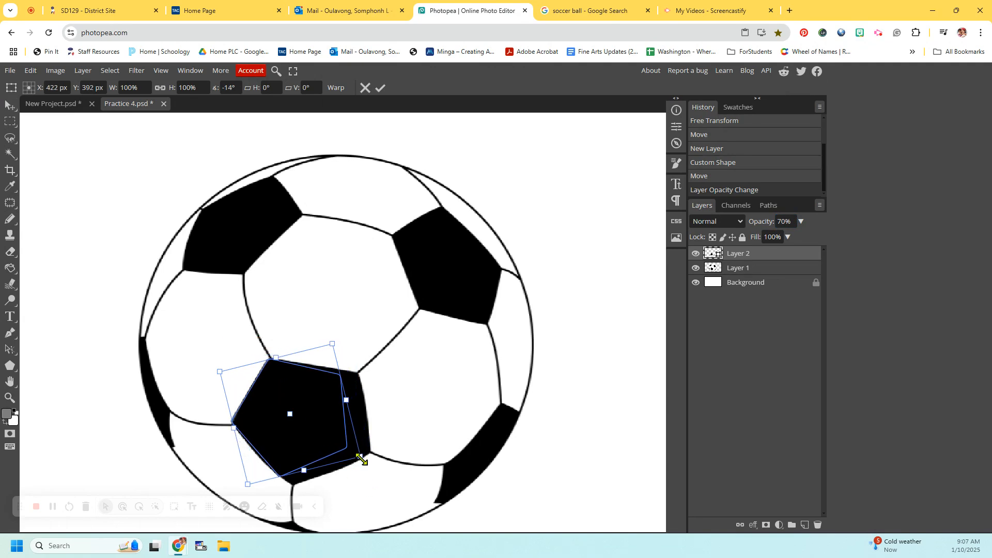
pyautogui.moveTo(361, 459); pyautogui.dragTo(385, 465)
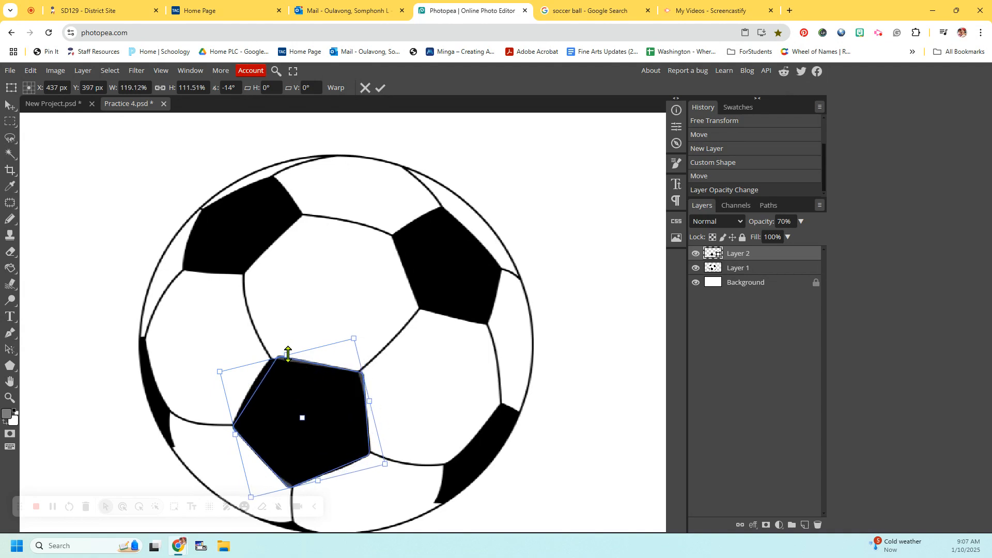
pyautogui.moveTo(287, 354)
pyautogui.mouseDown()
pyautogui.moveTo(274, 354)
pyautogui.moveTo(284, 350)
pyautogui.mouseUp()
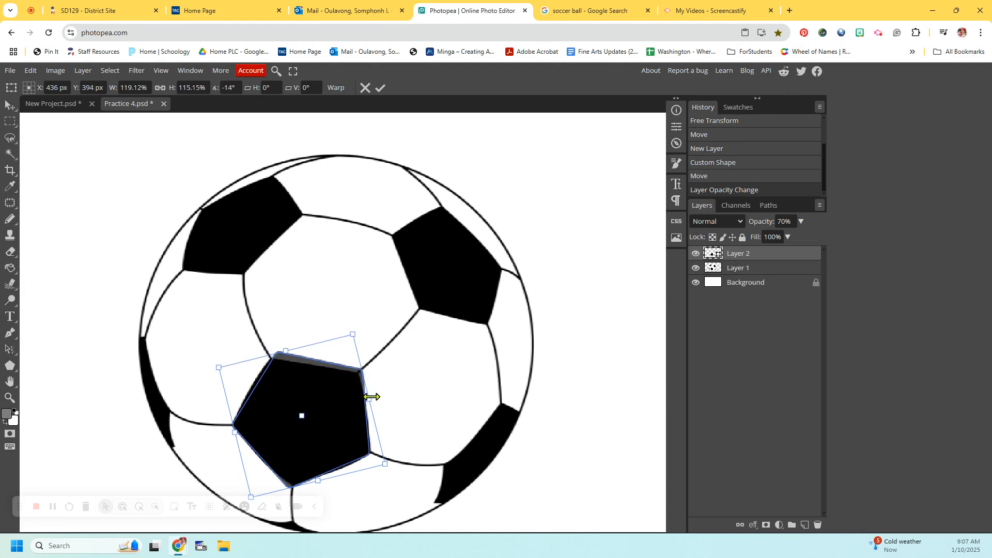
pyautogui.moveTo(371, 397); pyautogui.dragTo(366, 401)
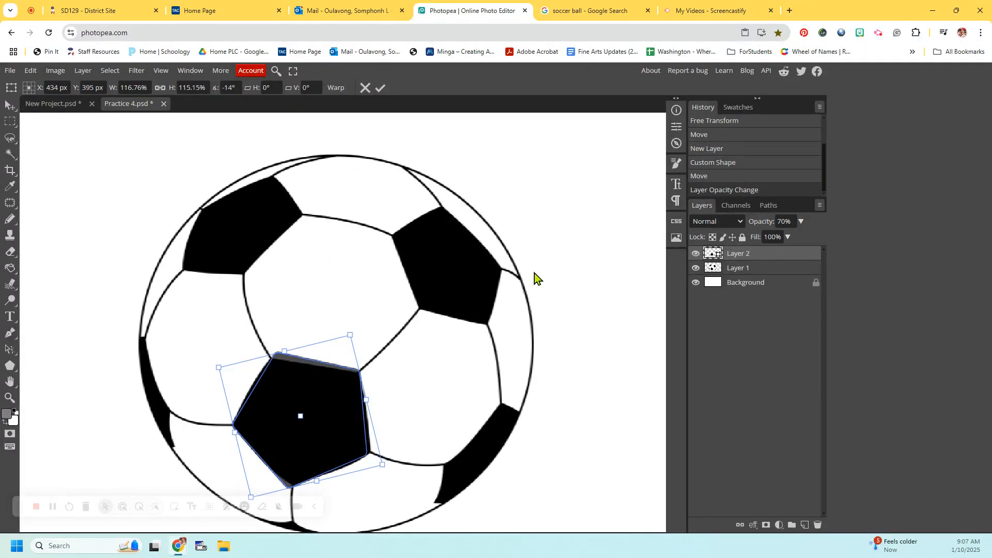
pyautogui.click(380, 89)
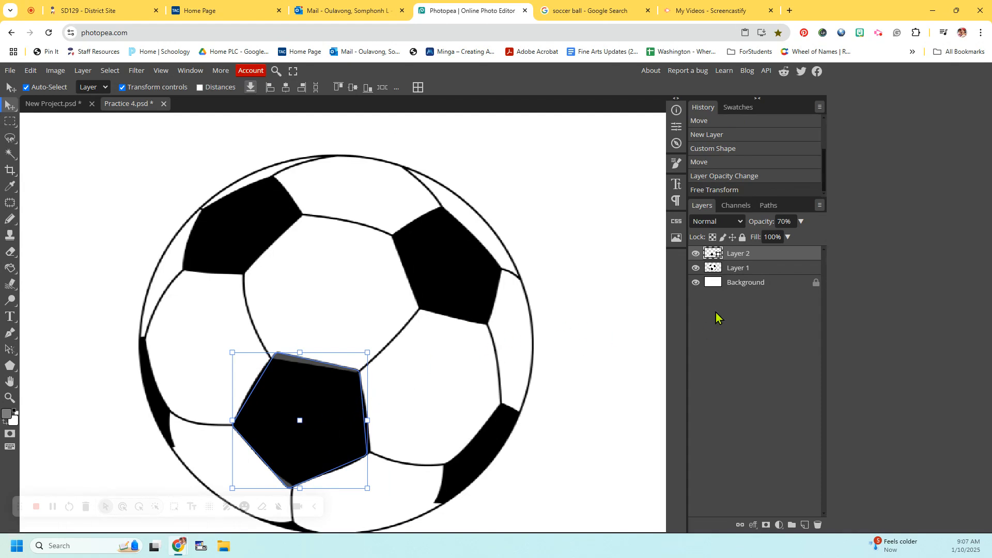
# Warp the pentagon so its upper corners, bottom corner and right edge follow the outline of the black patch beneath it.
pyautogui.click(32, 70)
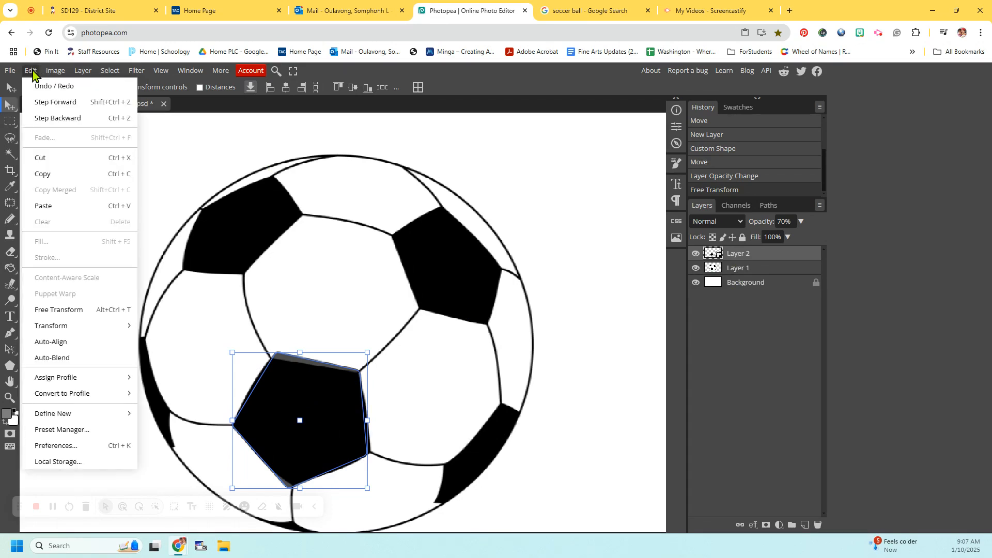
pyautogui.click(57, 310)
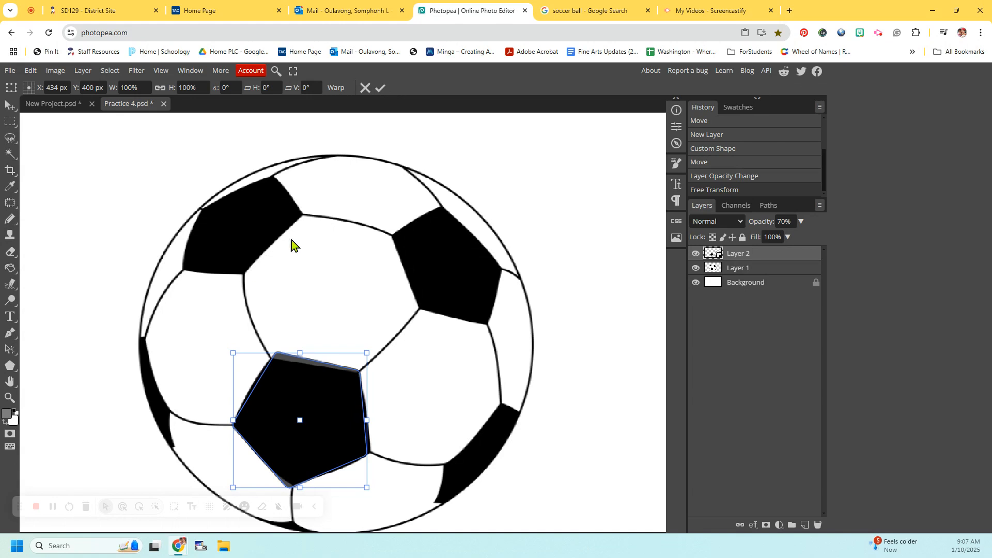
pyautogui.click(336, 87)
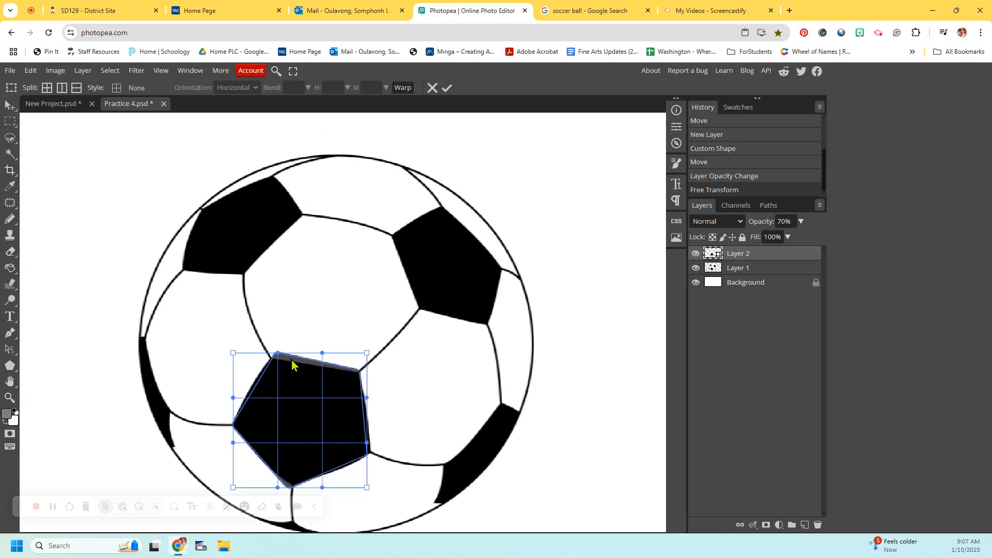
pyautogui.moveTo(278, 355); pyautogui.dragTo(256, 367)
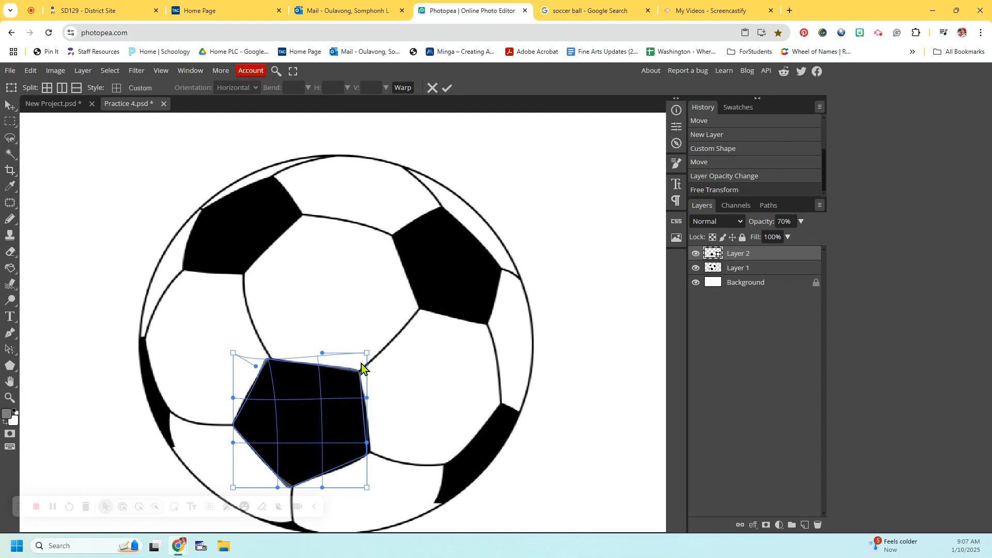
pyautogui.moveTo(367, 354); pyautogui.dragTo(367, 358)
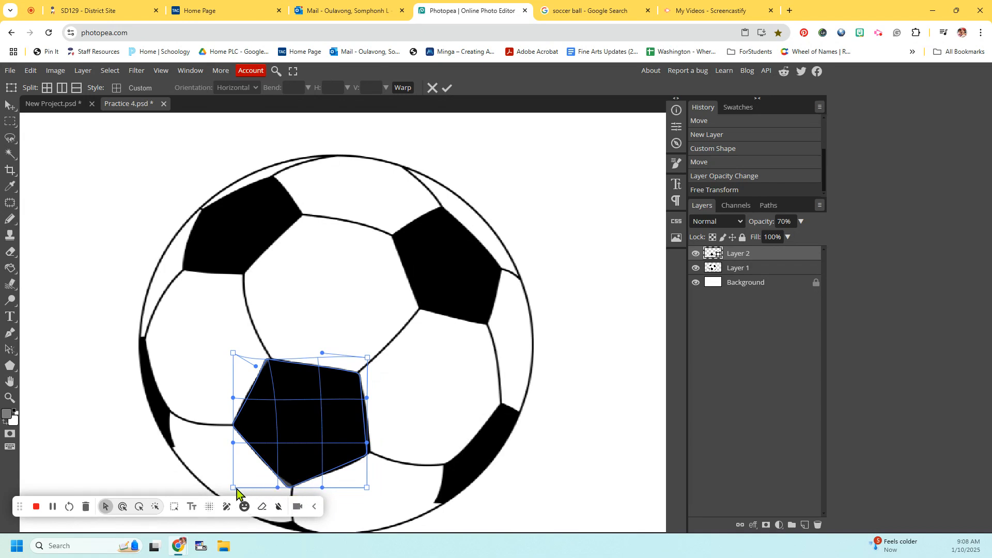
pyautogui.scroll(-2, 417, 460)
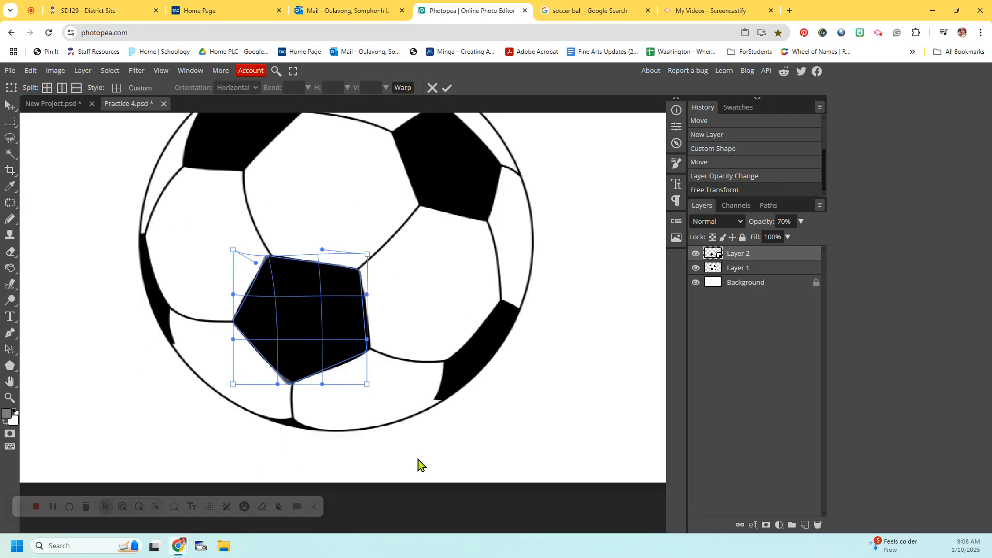
pyautogui.moveTo(233, 384); pyautogui.dragTo(284, 383)
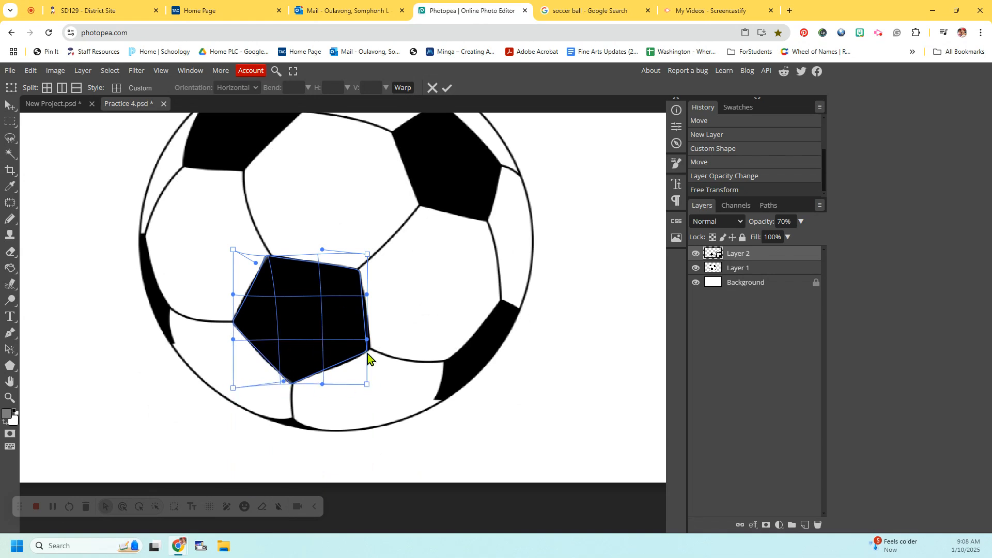
pyautogui.moveTo(376, 355); pyautogui.dragTo(375, 354)
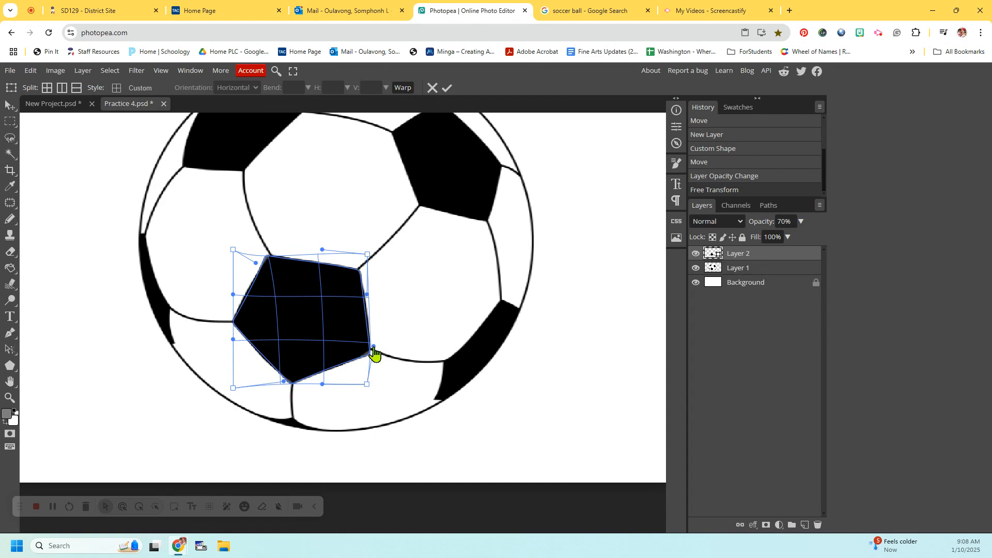
pyautogui.moveTo(370, 300)
pyautogui.mouseDown()
pyautogui.moveTo(355, 308)
pyautogui.moveTo(377, 305)
pyautogui.mouseUp()
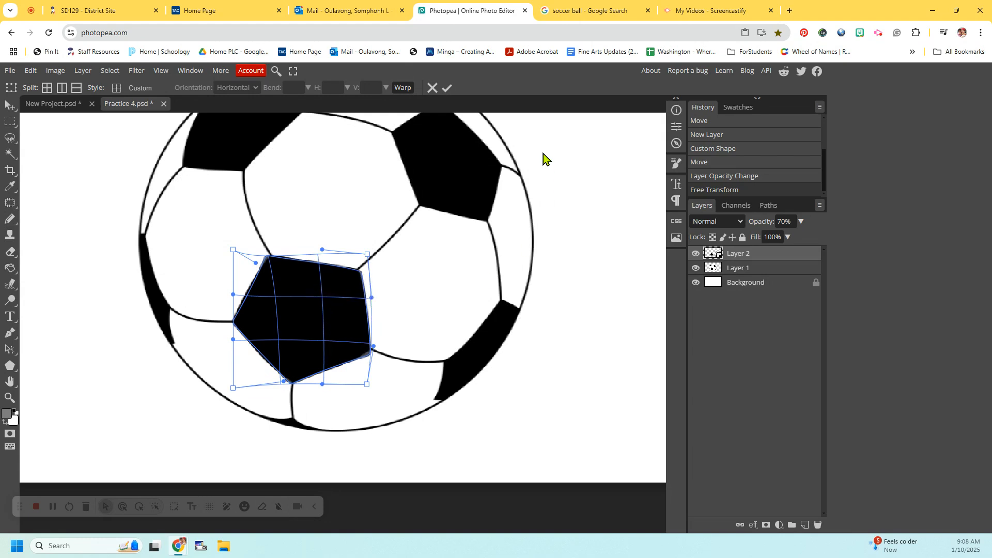
pyautogui.click(447, 88)
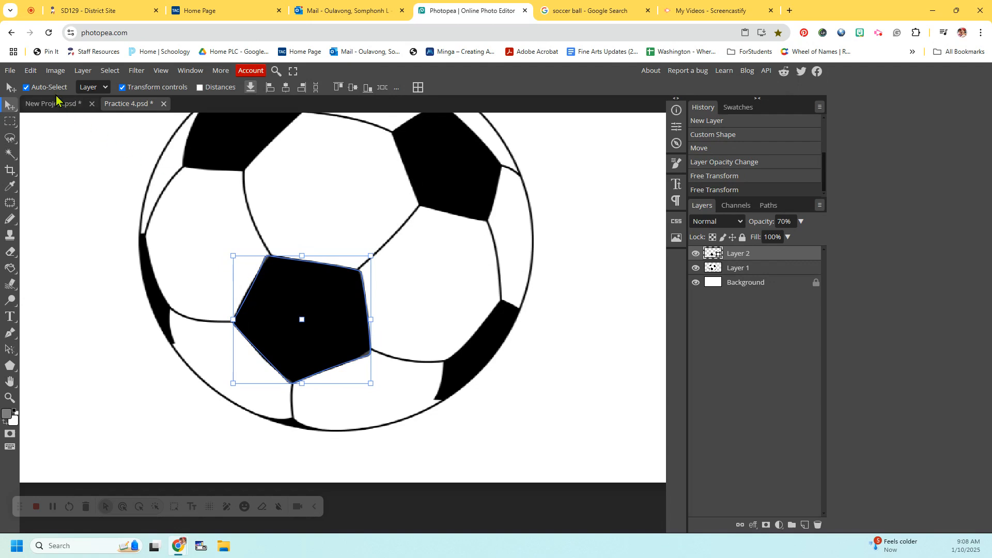
# Warp the pentagon again to refine how its upper-left edge fits the black patch.
pyautogui.click(35, 71)
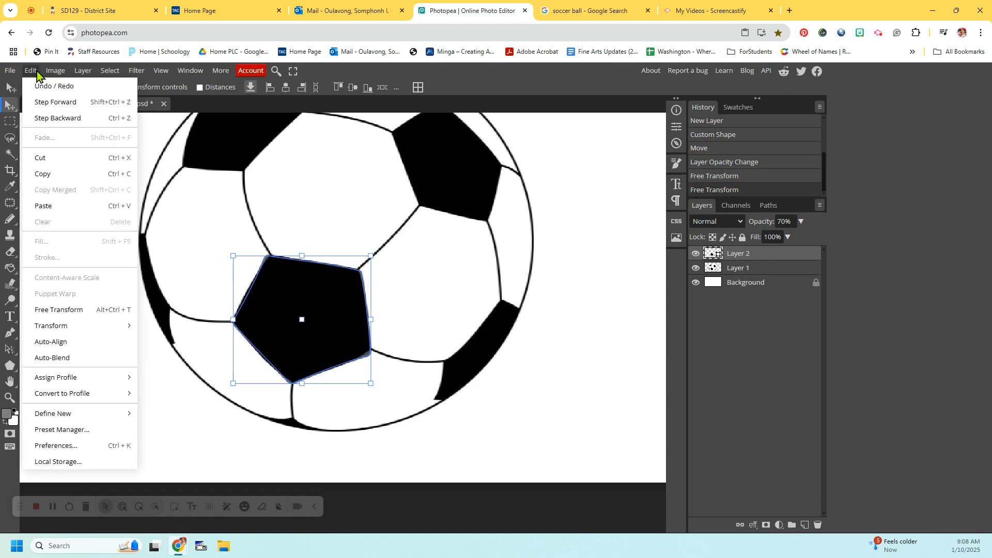
pyautogui.click(60, 312)
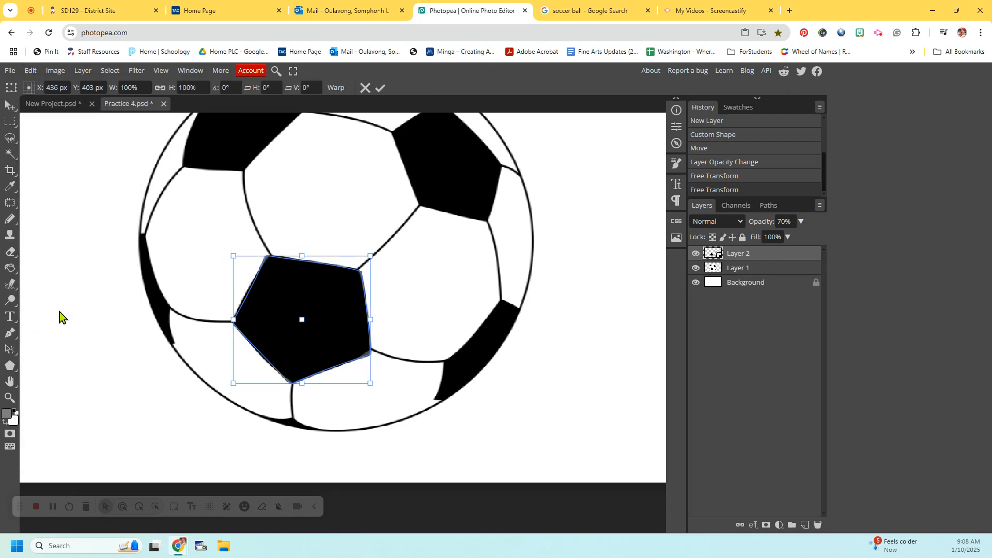
pyautogui.click(337, 88)
pyautogui.moveTo(252, 294); pyautogui.dragTo(251, 290)
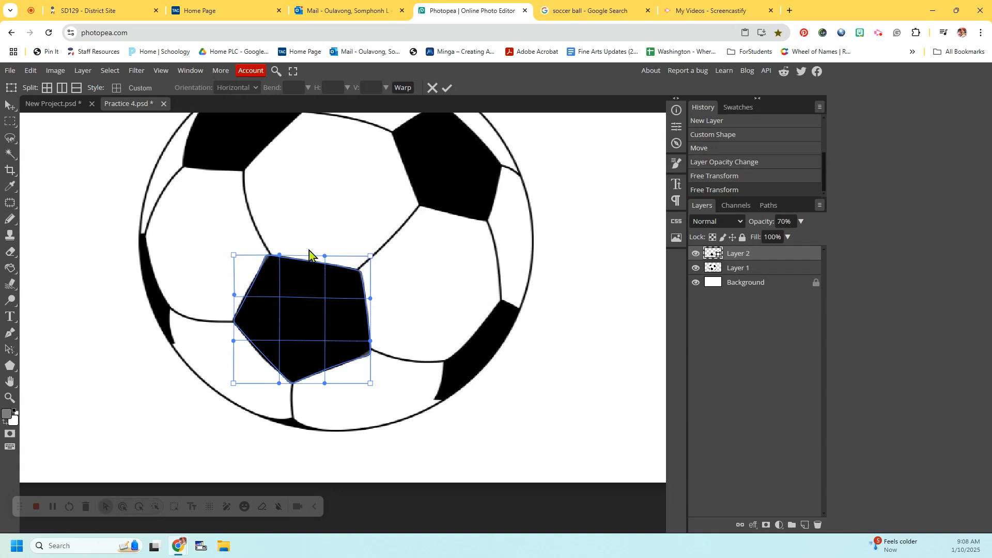
pyautogui.click(448, 88)
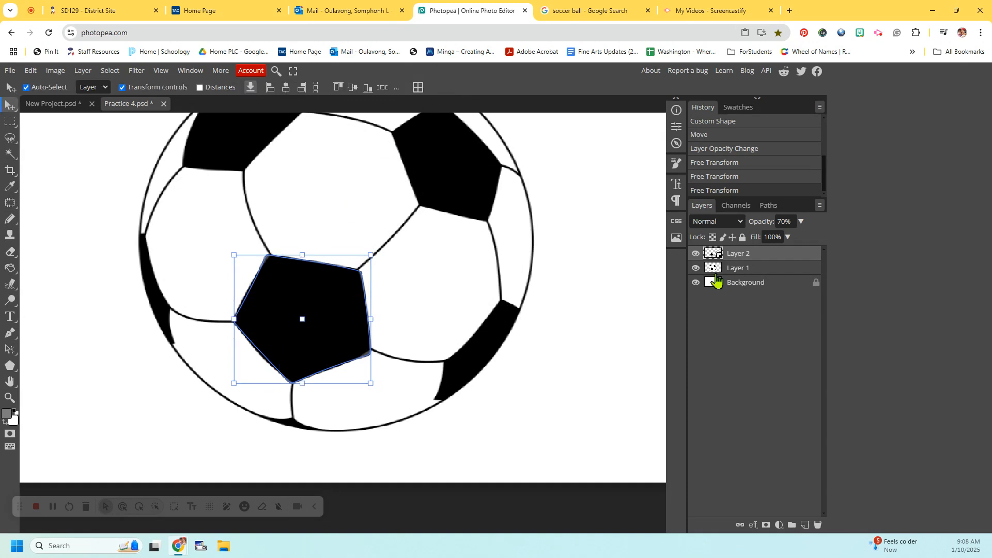
# Restore Layer 2 to 100% opacity, check the pentagon by hiding and reshowing Layer 1, and deselect it.
pyautogui.moveTo(757, 223); pyautogui.dragTo(804, 222)
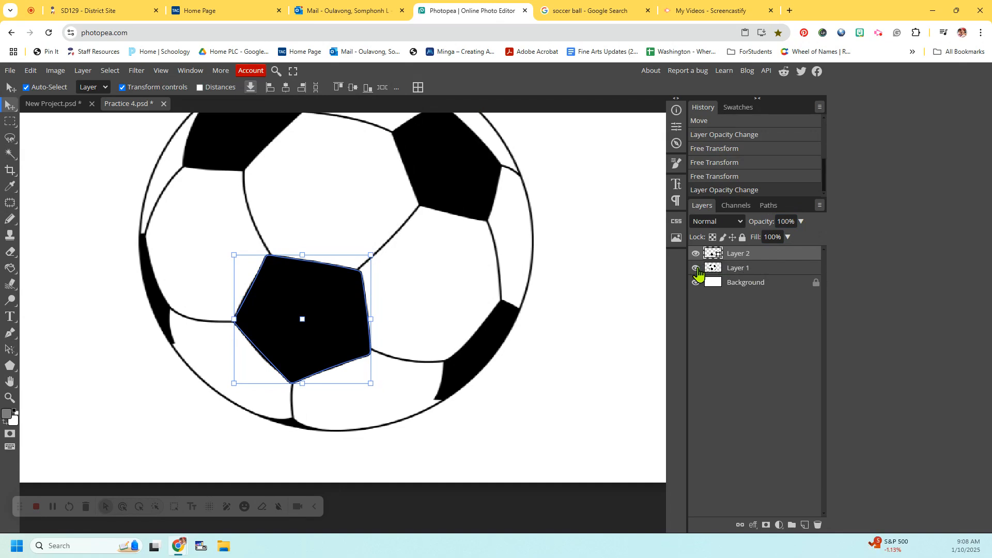
pyautogui.click(696, 269)
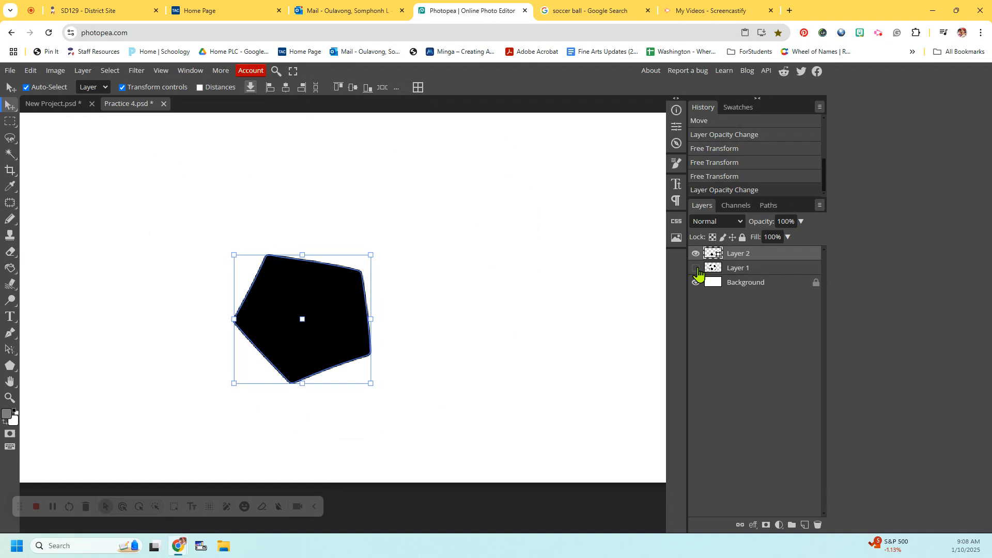
pyautogui.click(696, 268)
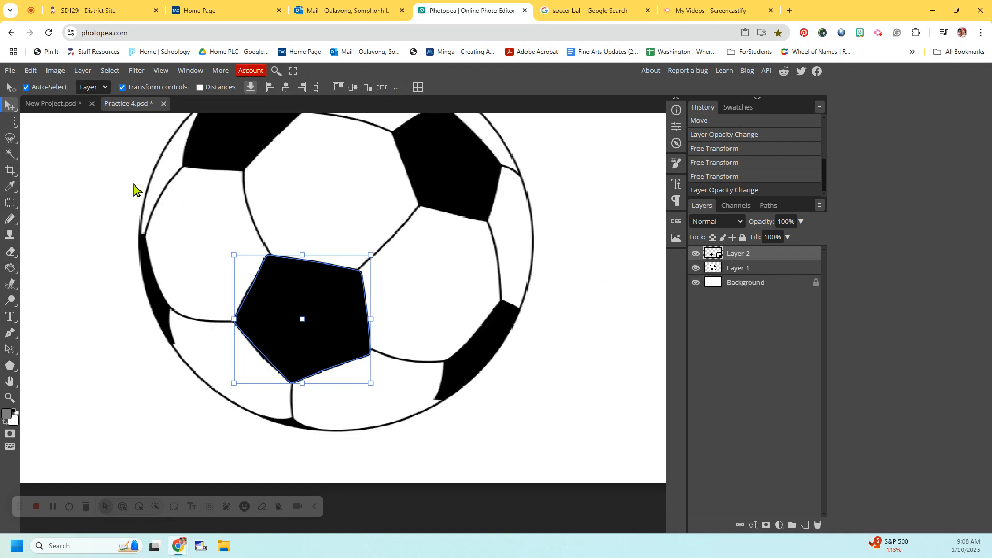
pyautogui.click(71, 157)
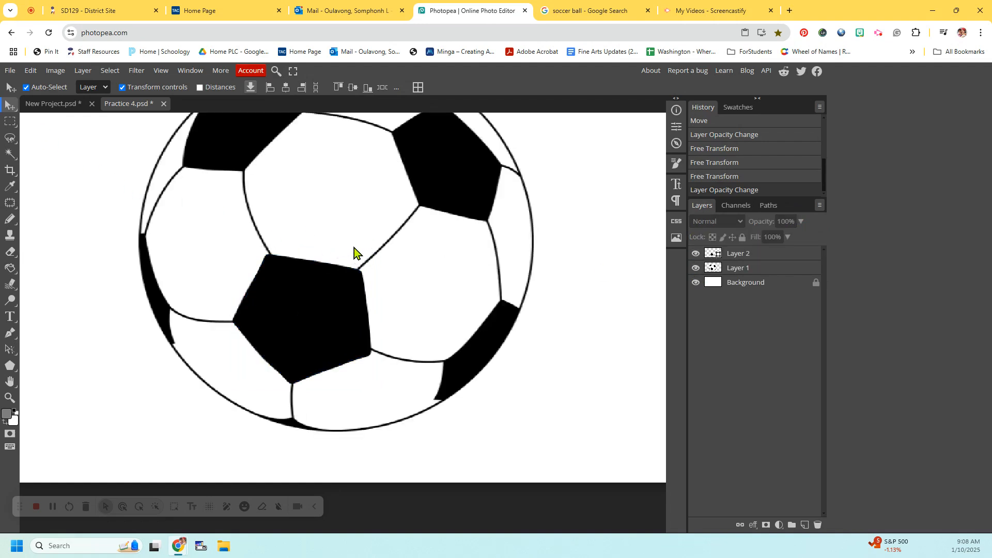
# Choose the Brush tool and add a new empty layer above Layer 2.
pyautogui.scroll(2, 354, 247)
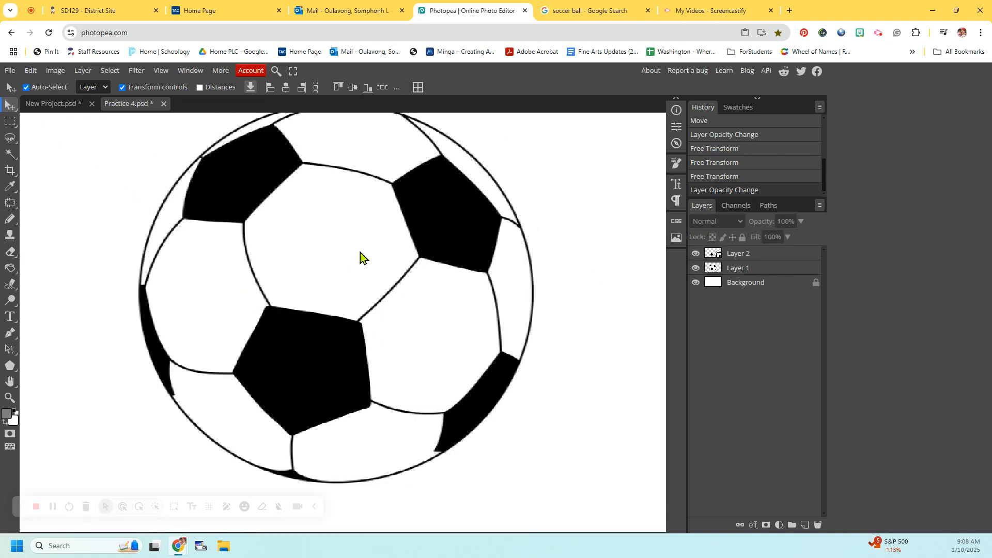
pyautogui.click(9, 224)
pyautogui.click(45, 222)
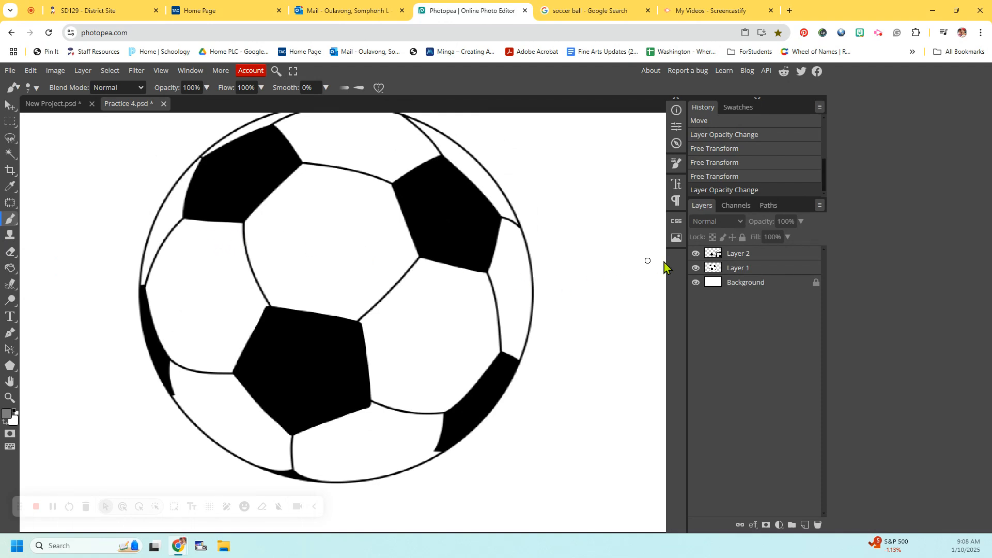
pyautogui.click(305, 165)
pyautogui.click(754, 255)
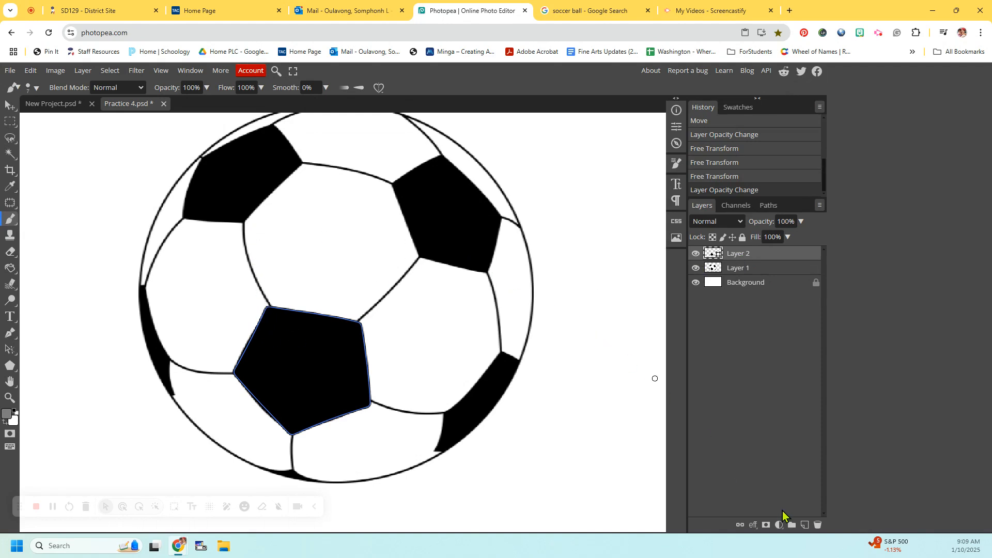
pyautogui.click(805, 524)
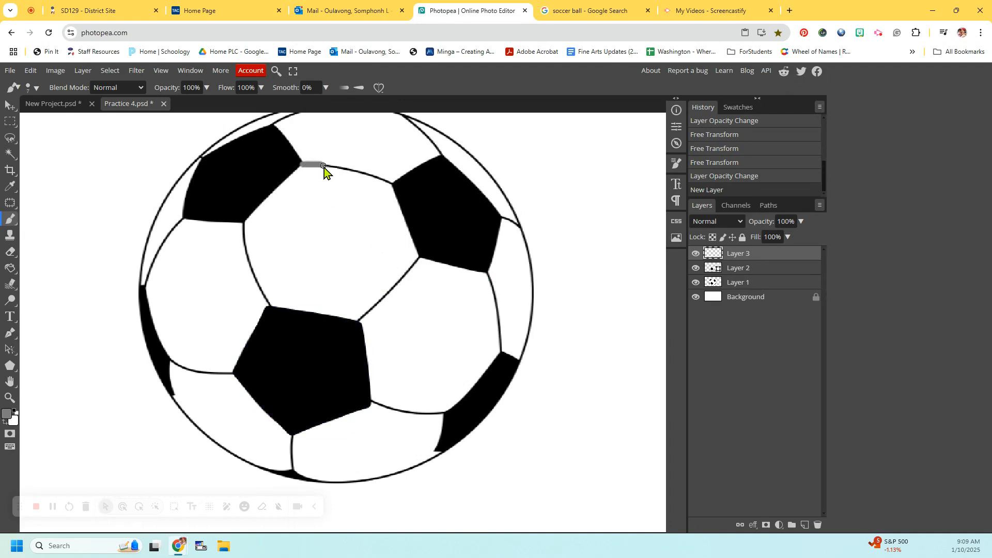
# Set the brush colour to black and trace the three thin seams around the central white panel on the new layer.
pyautogui.moveTo(343, 174); pyautogui.dragTo(346, 173)
pyautogui.hotkey('ctrl', 'z')
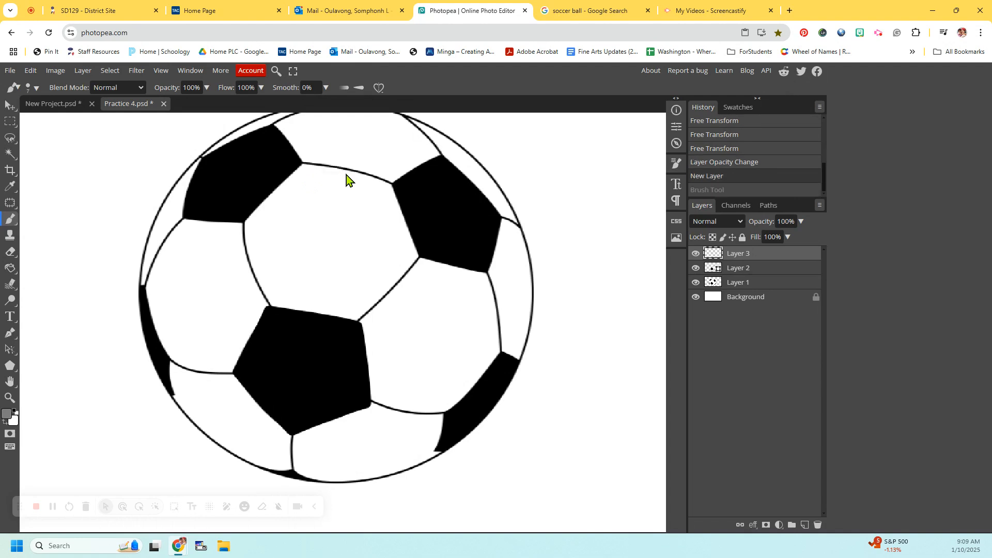
pyautogui.click(15, 413)
pyautogui.scroll(2, 305, 164)
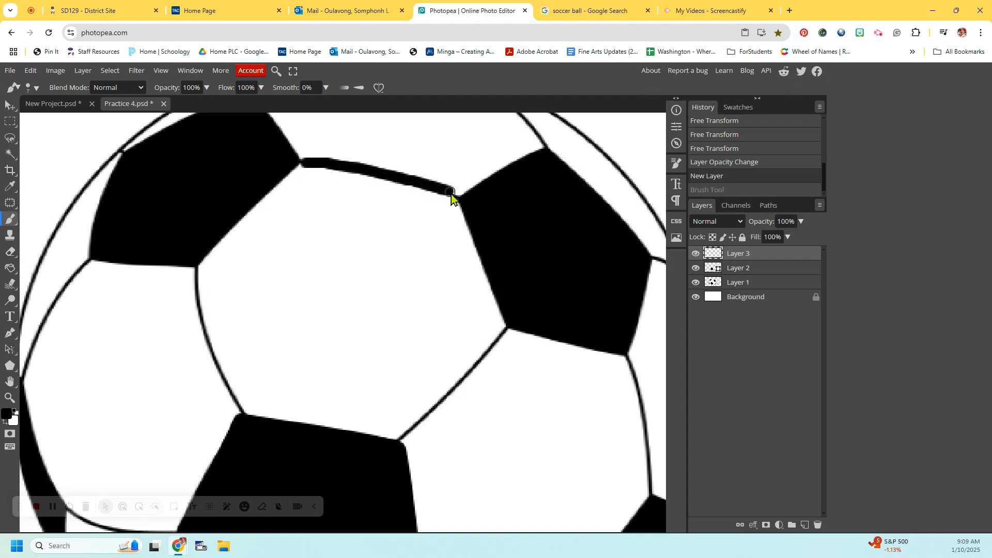
pyautogui.moveTo(451, 193); pyautogui.dragTo(460, 197)
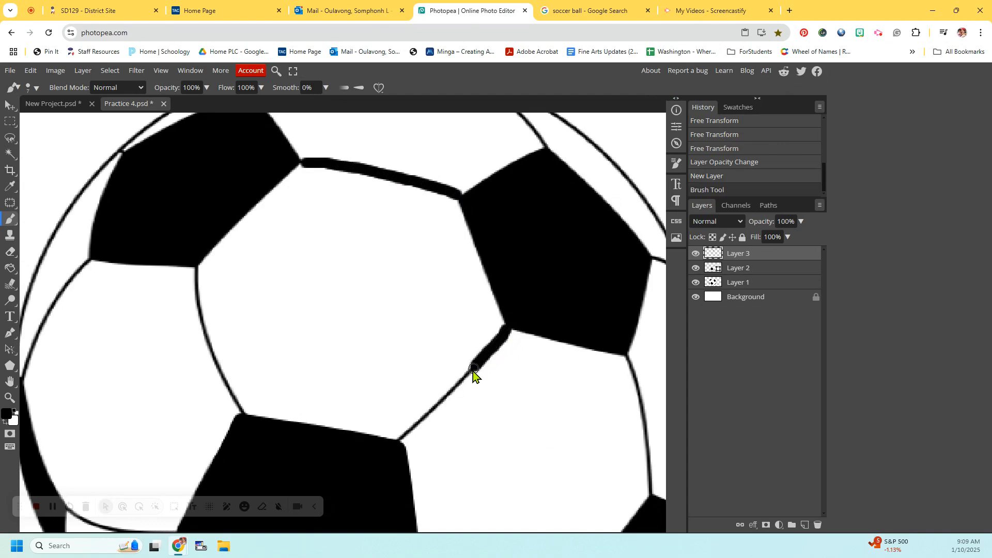
pyautogui.moveTo(429, 409); pyautogui.dragTo(399, 441)
pyautogui.moveTo(196, 279)
pyautogui.mouseDown()
pyautogui.moveTo(197, 271)
pyautogui.moveTo(201, 298)
pyautogui.mouseUp()
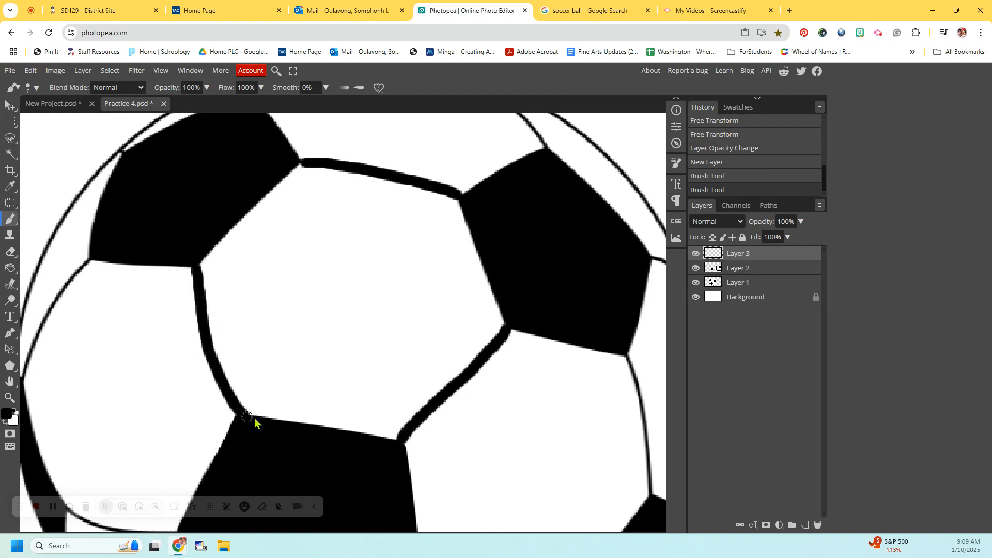
# Check the traced seams against the whole ball by hiding and reshowing the reference image in Layer 1.
pyautogui.scroll(-2, 268, 416)
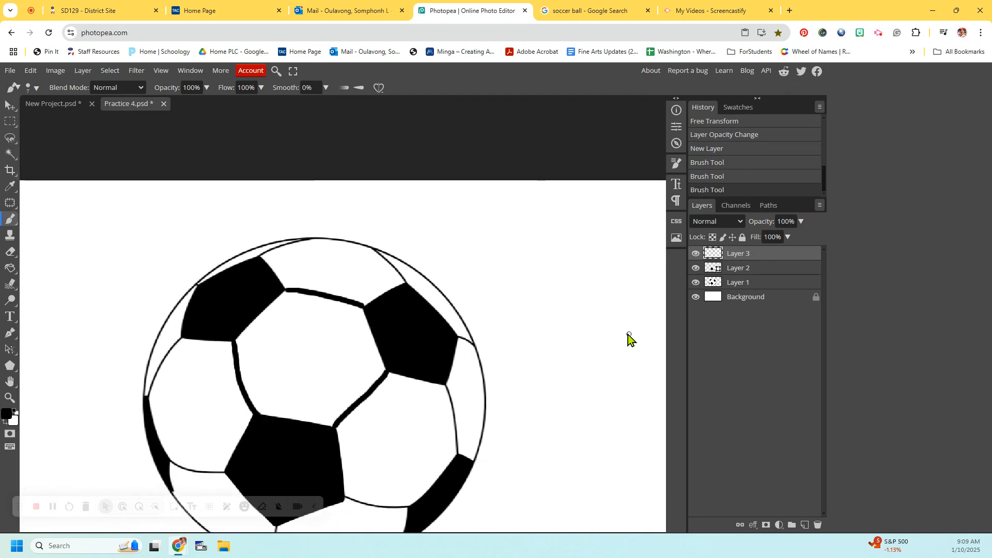
pyautogui.click(696, 283)
pyautogui.click(696, 282)
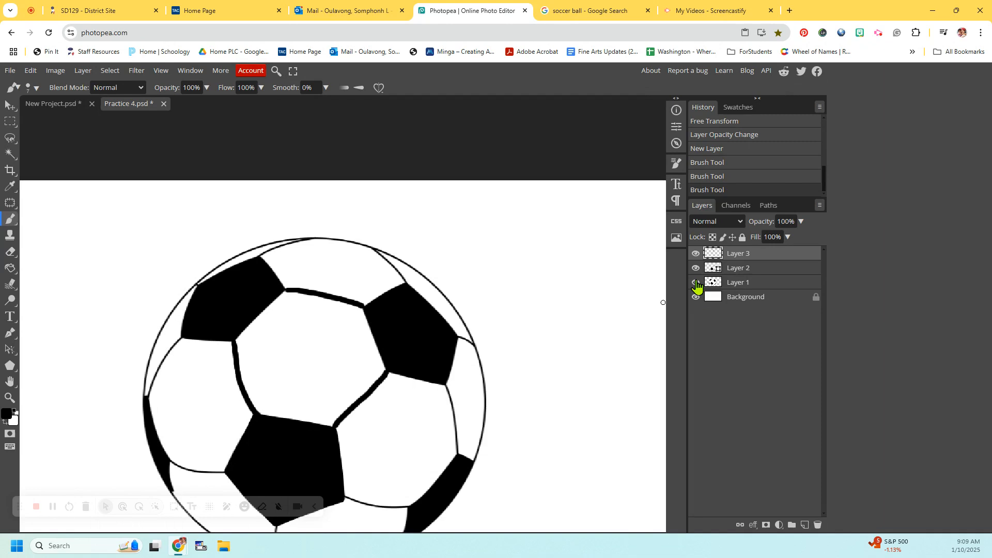
pyautogui.scroll(-2, 292, 401)
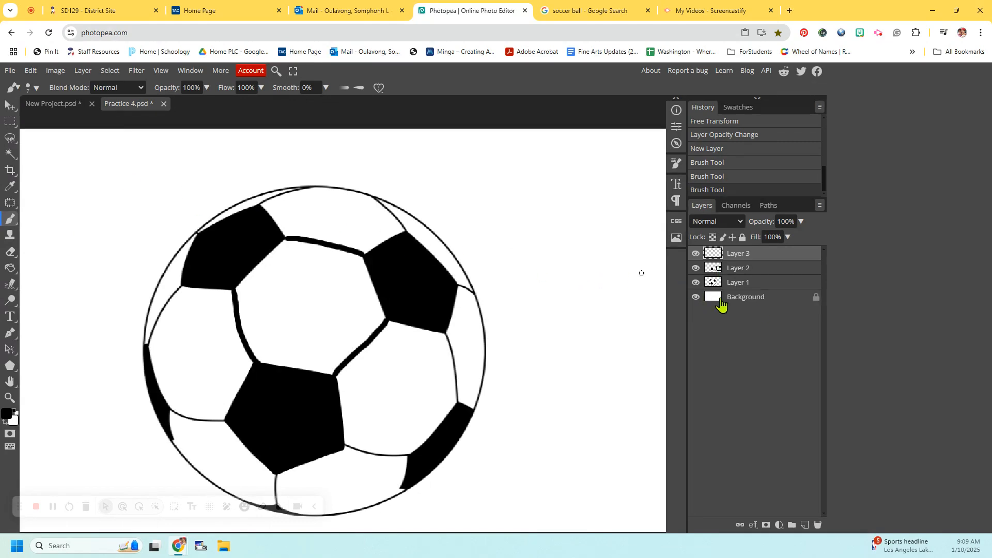
# Select the ball's upper-left black patch by tracing around its five corners with the Magnetic Lasso.
pyautogui.click(11, 141)
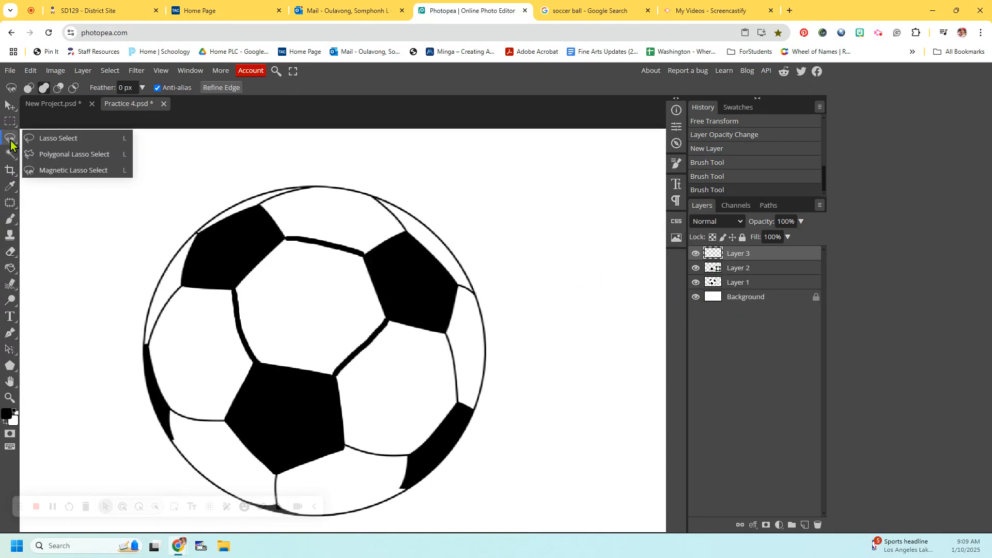
pyautogui.click(42, 171)
pyautogui.scroll(3, 76, 175)
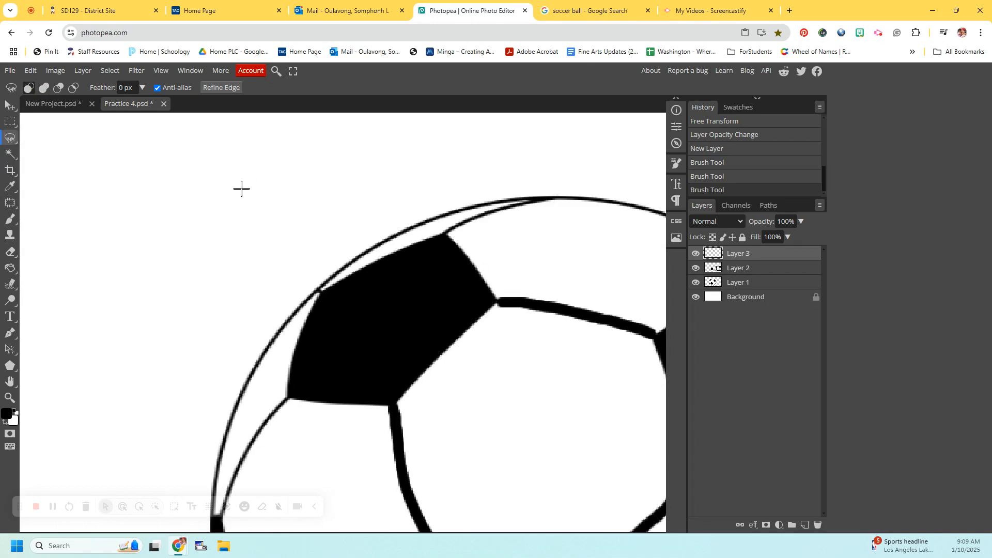
pyautogui.click(322, 293)
pyautogui.click(450, 236)
pyautogui.click(499, 300)
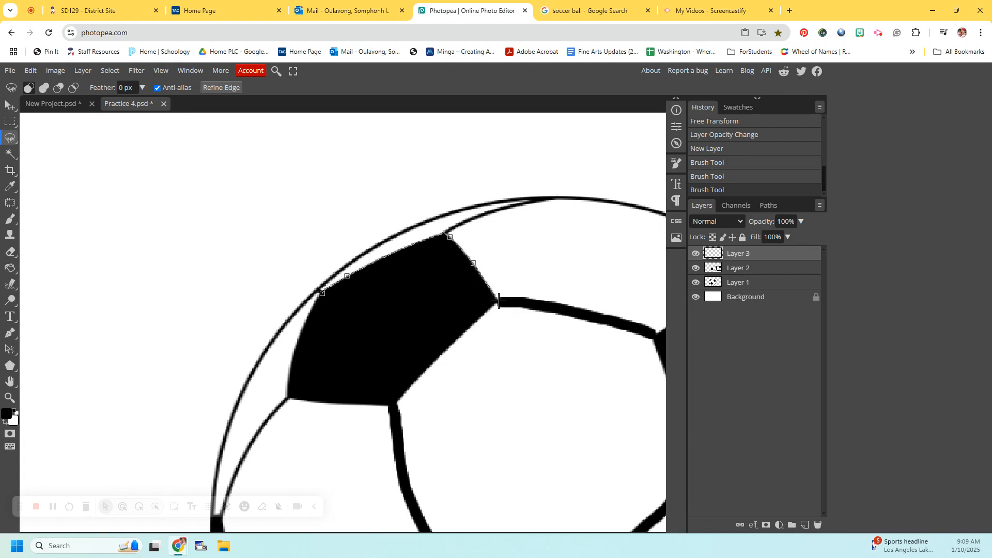
pyautogui.click(395, 406)
pyautogui.click(290, 400)
pyautogui.click(321, 289)
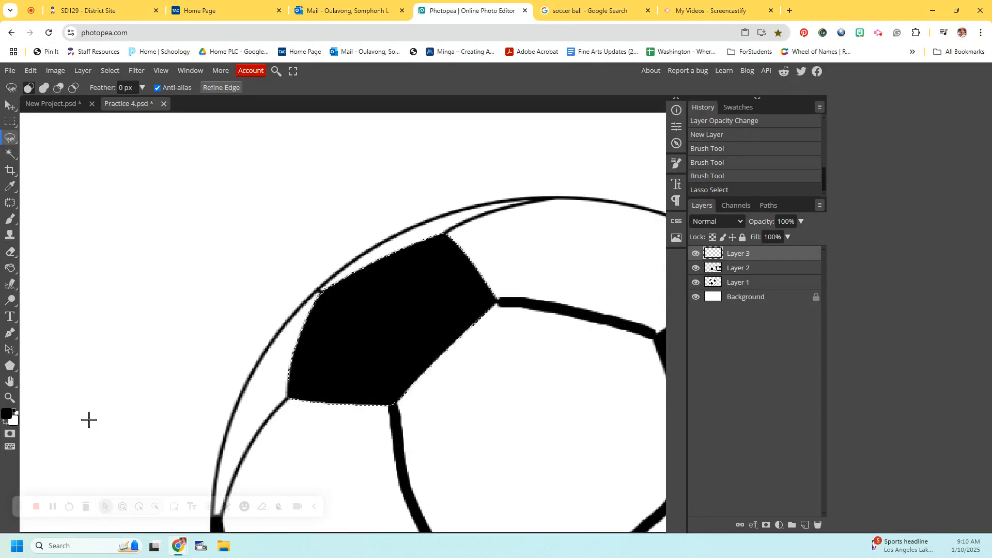
# Fill the selected patch with black on Layer 3, hide Layer 1 to check the result, and deselect.
pyautogui.click(11, 268)
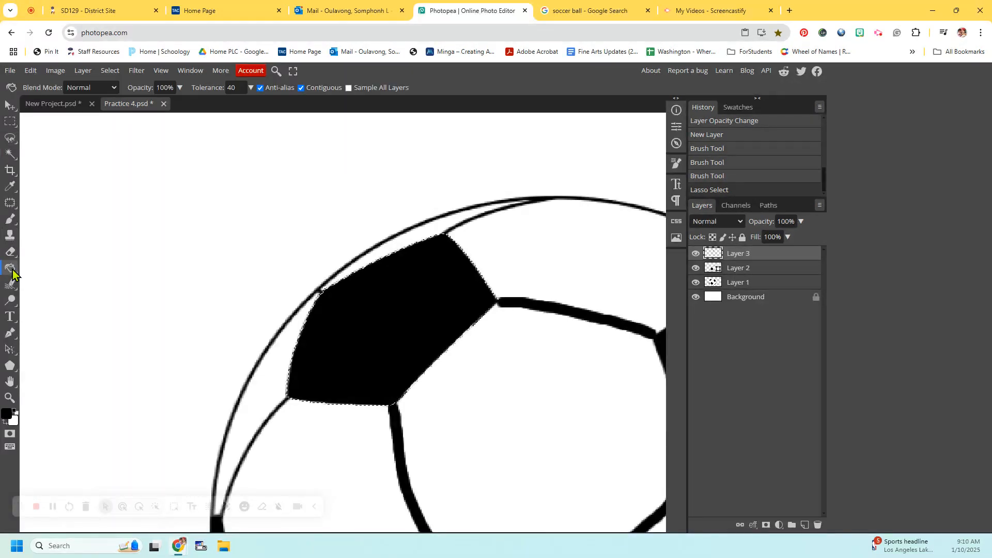
pyautogui.click(367, 338)
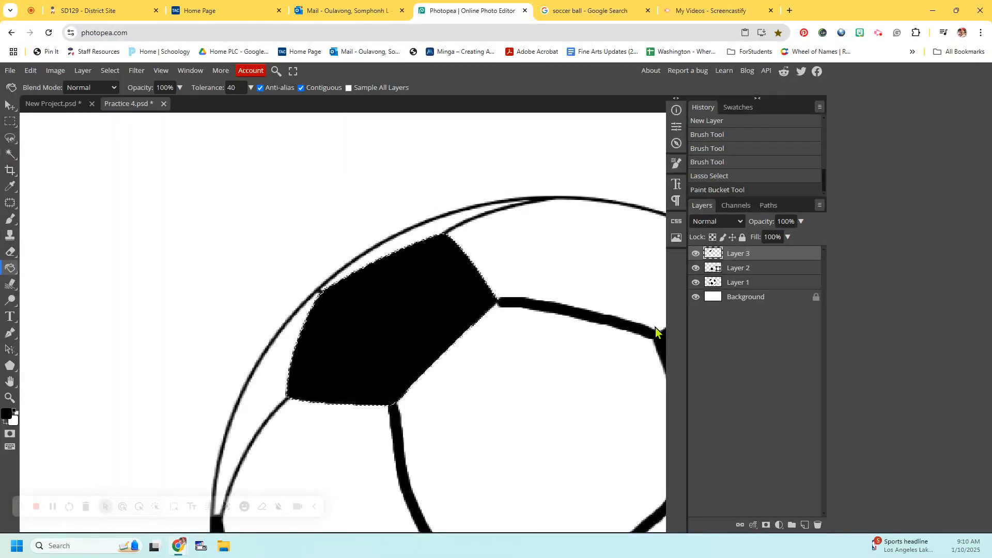
pyautogui.click(696, 282)
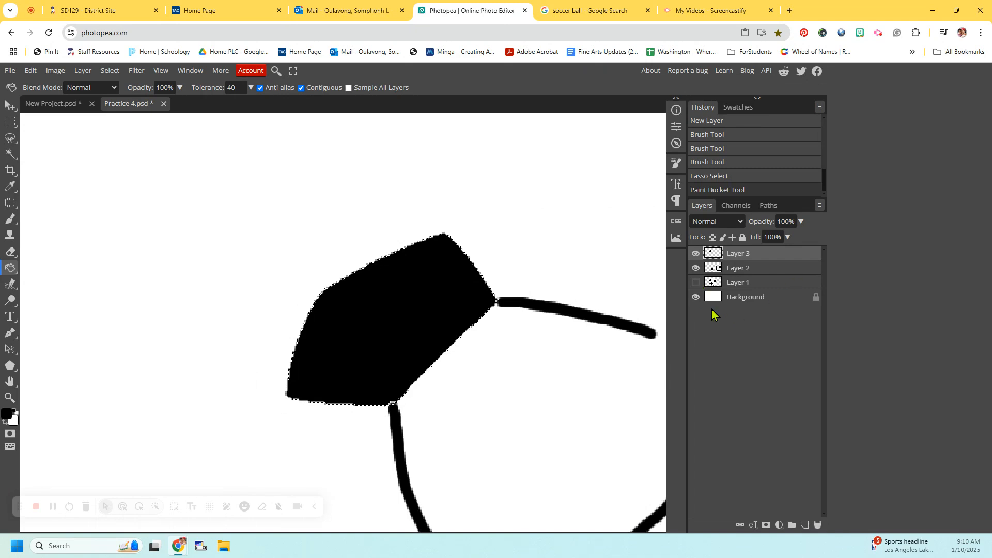
pyautogui.scroll(-3, 336, 382)
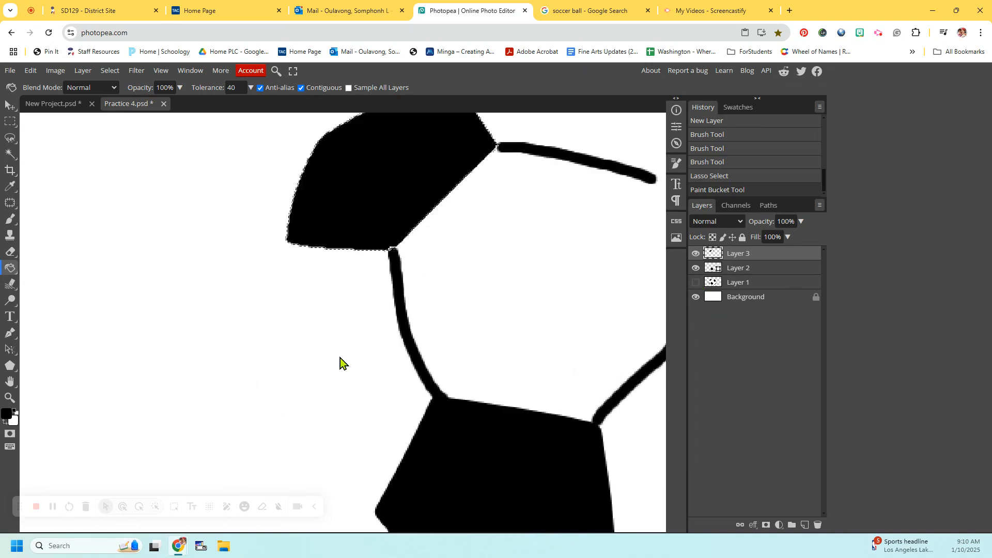
pyautogui.scroll(-3, 340, 357)
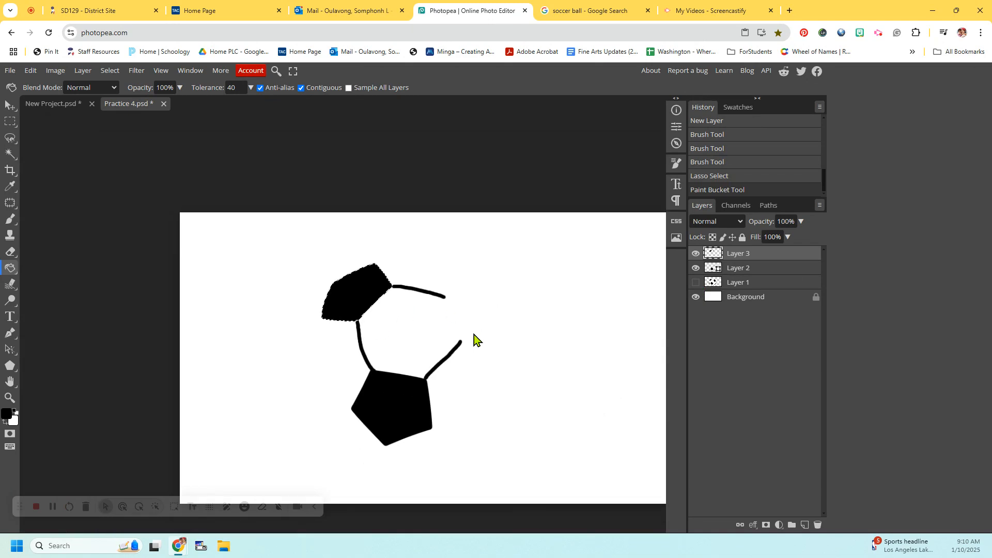
pyautogui.hotkey('ctrl', 'd')
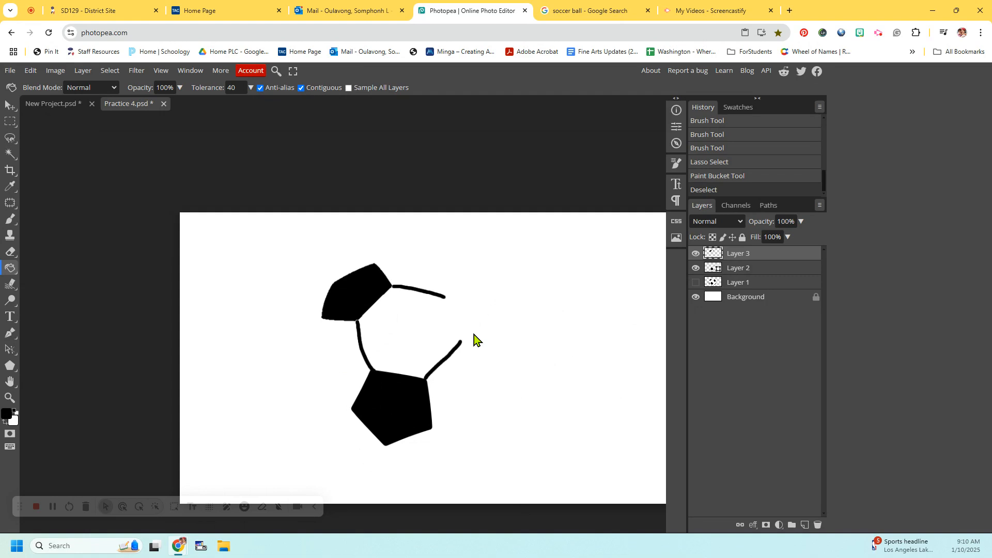
# Brush black over the patch's upper-left corner and its gaps with the two seams, and show Layer 1 again.
pyautogui.scroll(3, 473, 335)
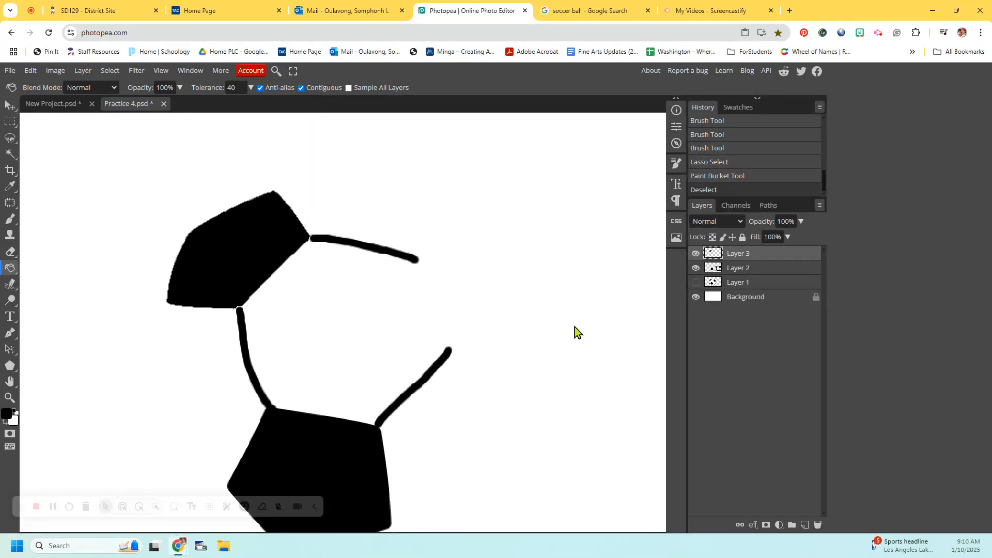
pyautogui.click(695, 282)
pyautogui.scroll(3, 367, 257)
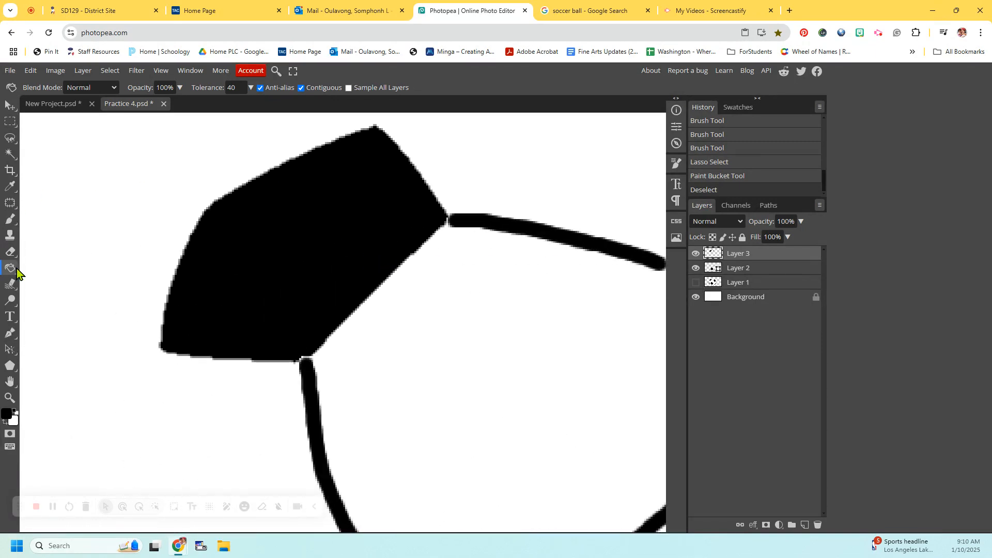
pyautogui.click(10, 219)
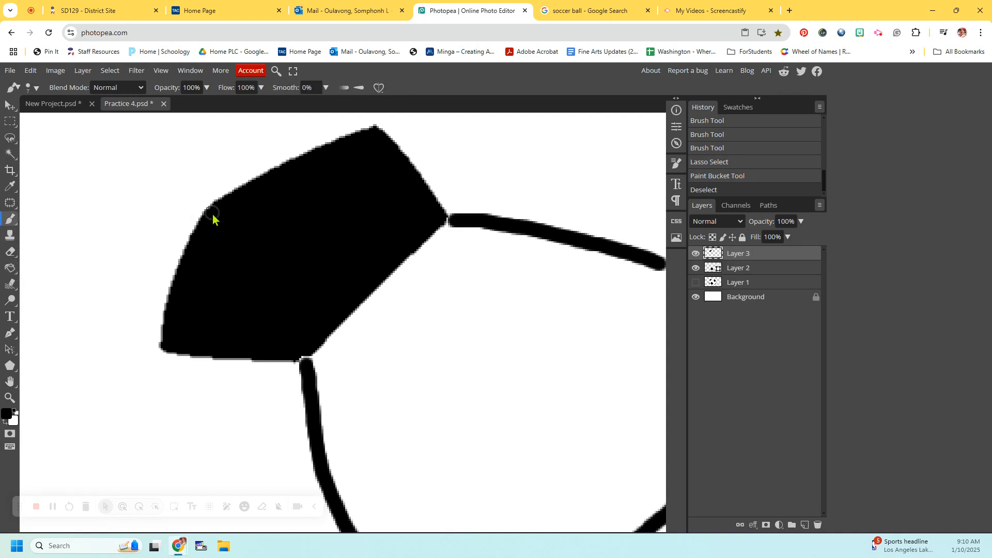
pyautogui.moveTo(213, 217); pyautogui.dragTo(242, 203)
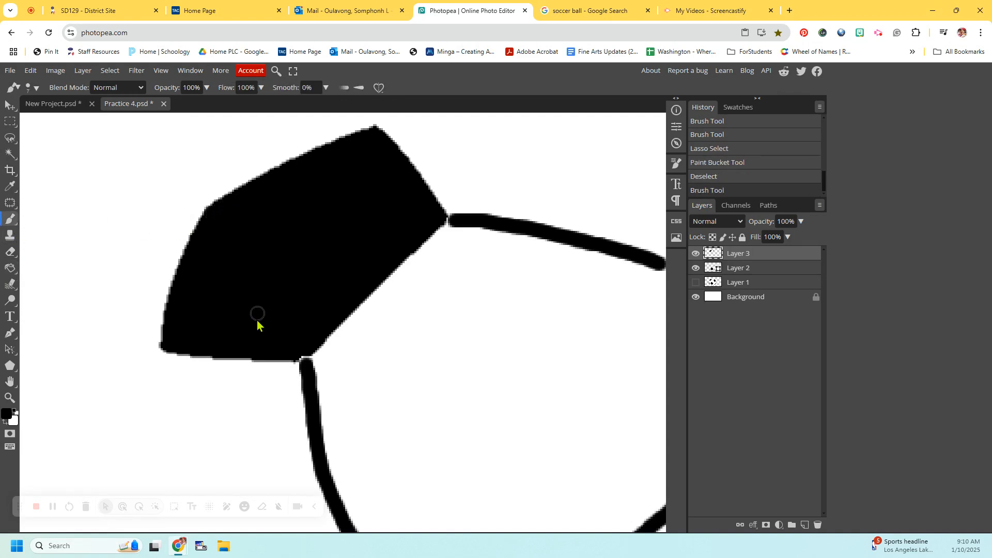
pyautogui.click(305, 359)
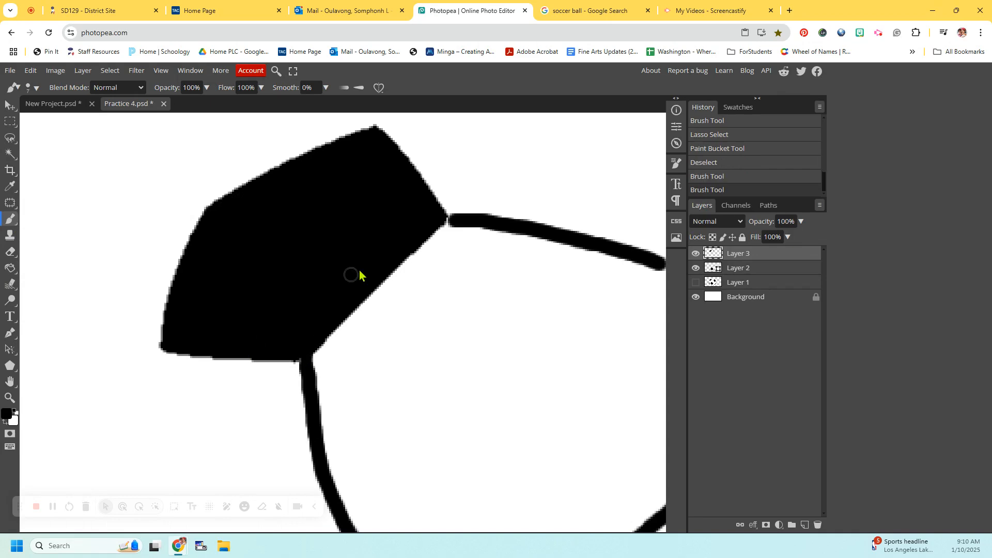
pyautogui.click(443, 222)
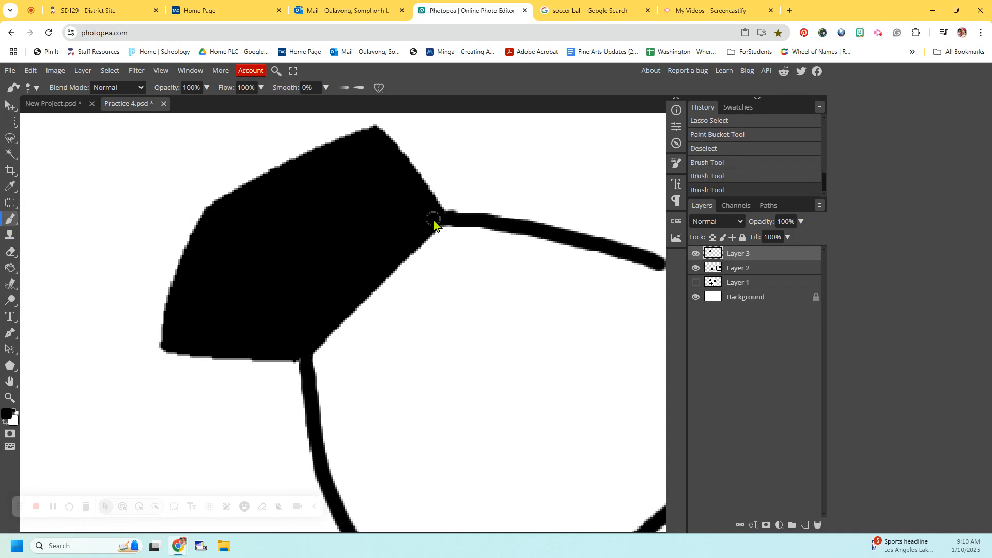
pyautogui.scroll(-4, 433, 220)
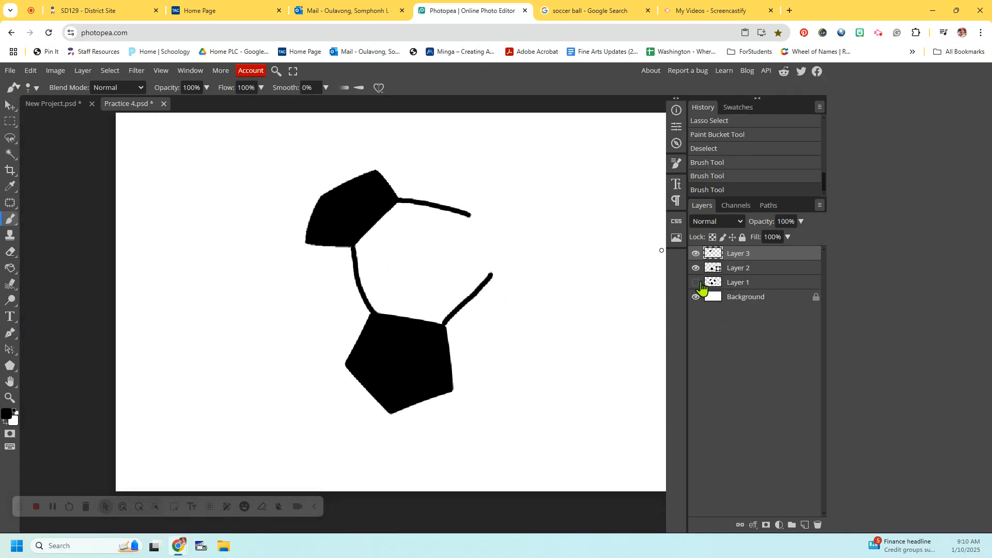
pyautogui.click(696, 282)
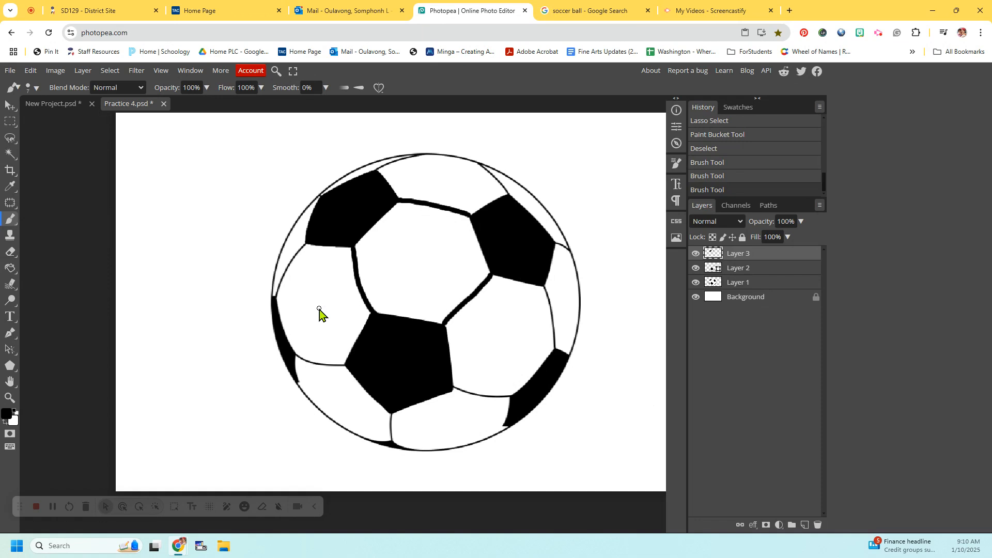
# Delete Layer 3, Layer 2 and Layer 1, and add a new empty layer above the background.
pyautogui.rightClick(9, 367)
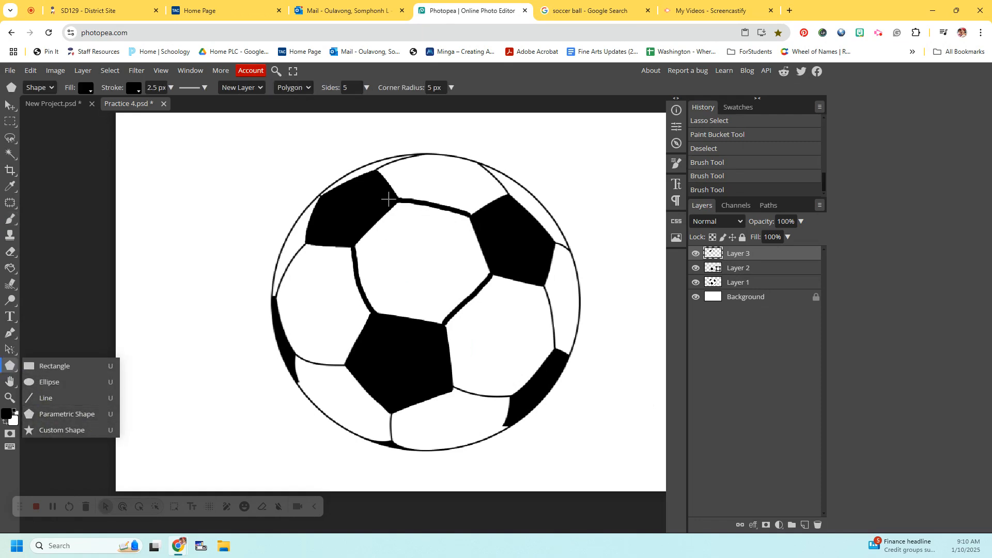
pyautogui.click(819, 518)
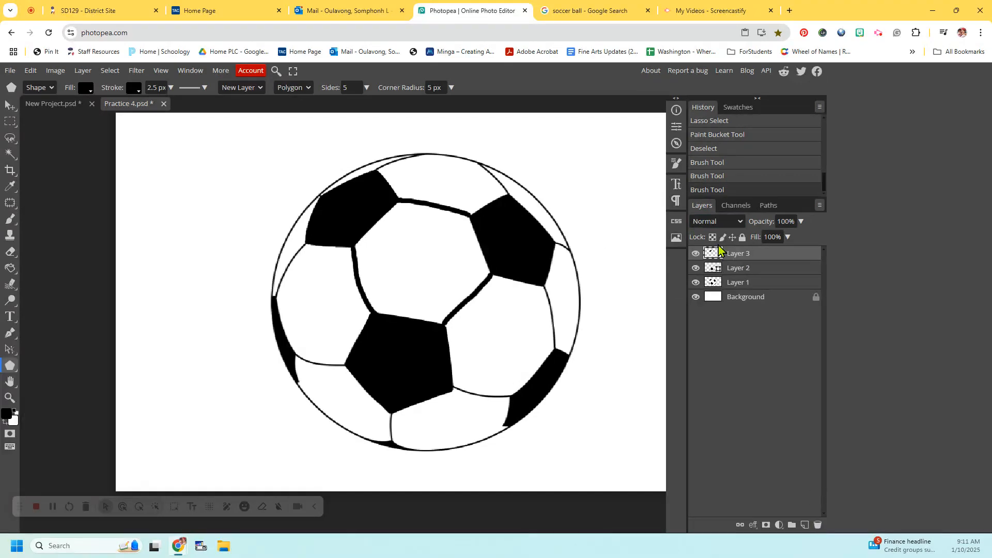
pyautogui.click(818, 524)
pyautogui.click(818, 525)
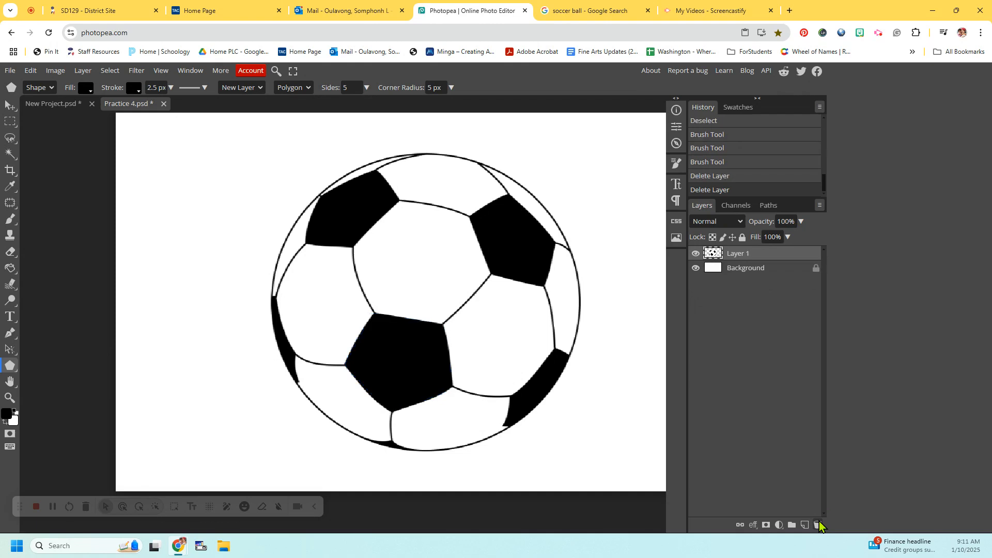
pyautogui.click(818, 524)
pyautogui.click(805, 525)
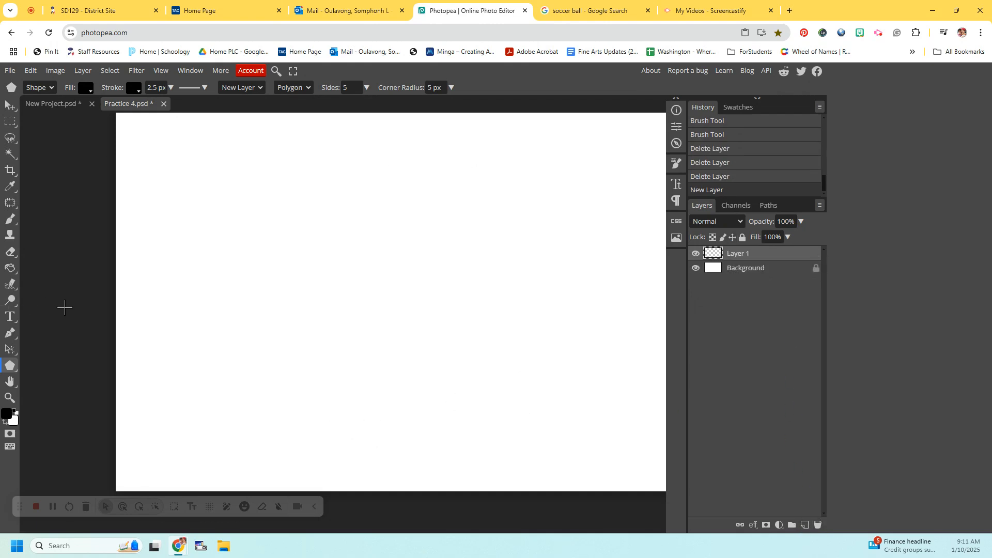
# Choose the Parametric Shape tool and switch its shape type from Polygon to Star.
pyautogui.rightClick(9, 365)
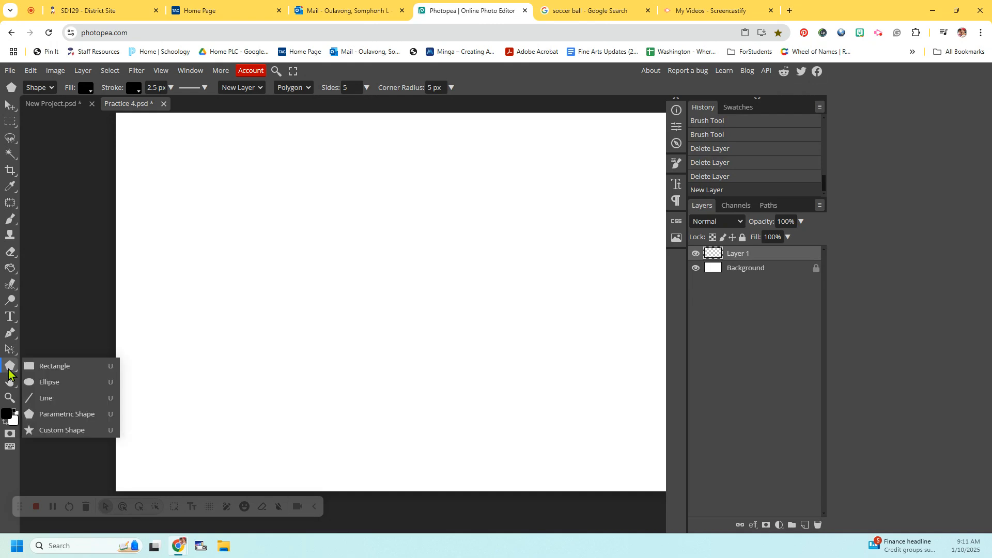
pyautogui.click(53, 417)
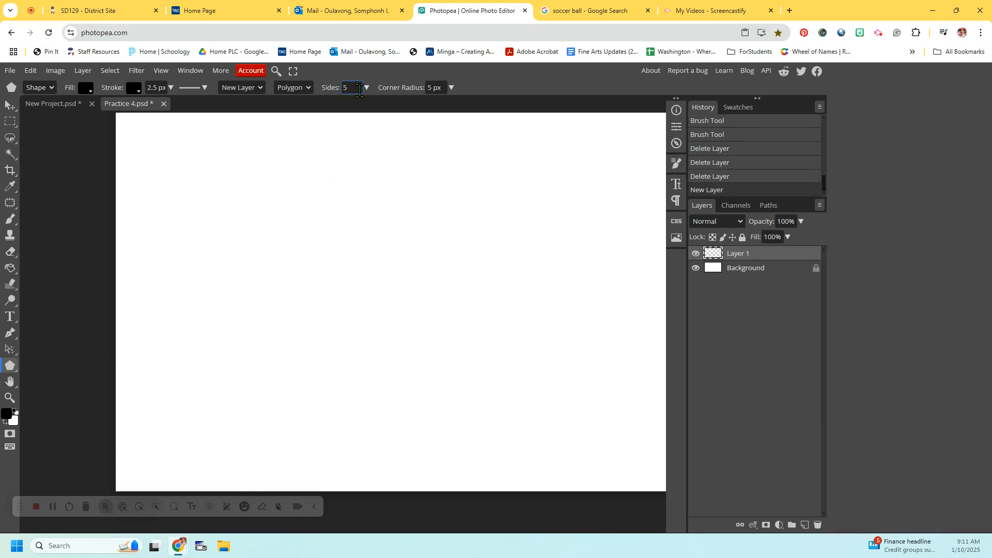
pyautogui.click(310, 89)
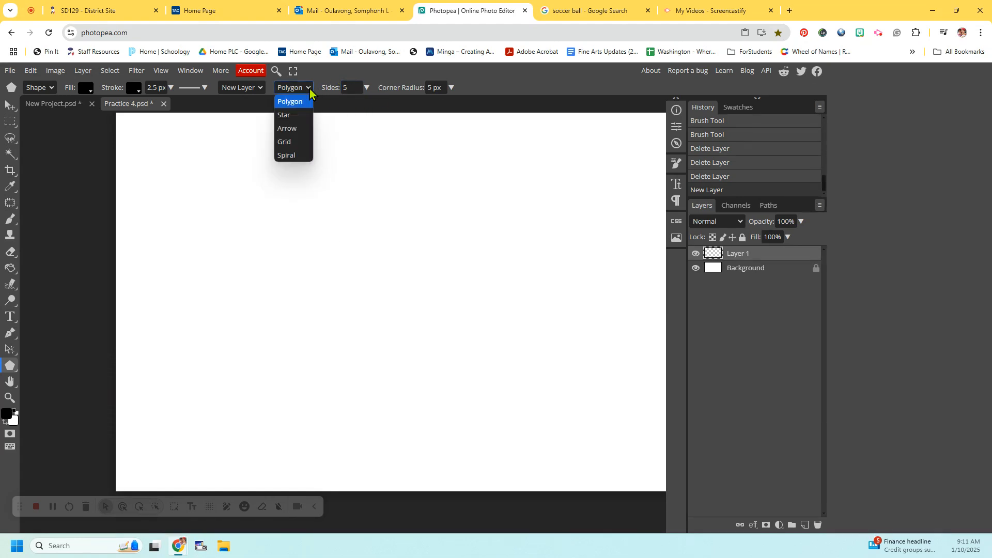
pyautogui.click(287, 115)
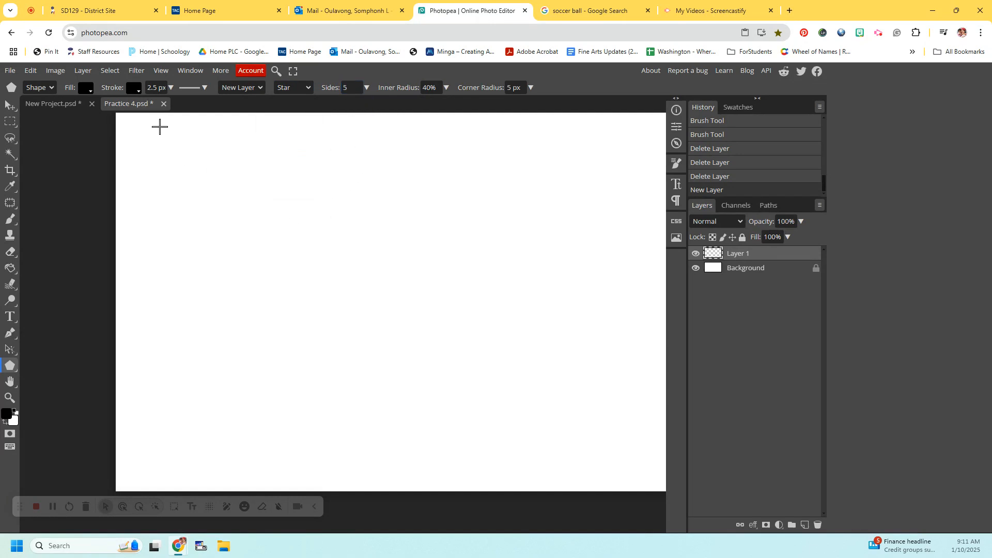
# Set the star's fill to a custom muted teal, about #398787, after trying the blue and cyan swatches.
pyautogui.click(86, 88)
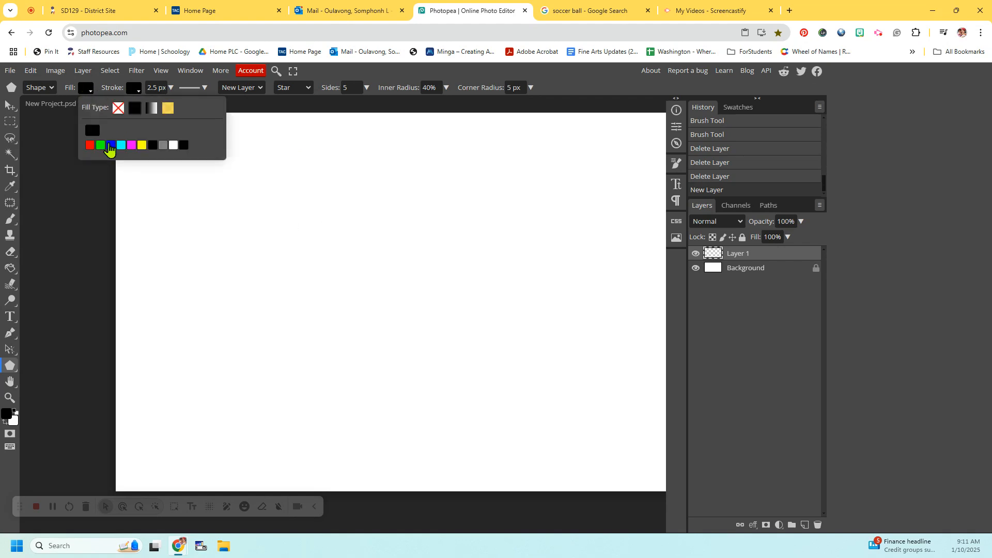
pyautogui.click(111, 145)
pyautogui.click(133, 89)
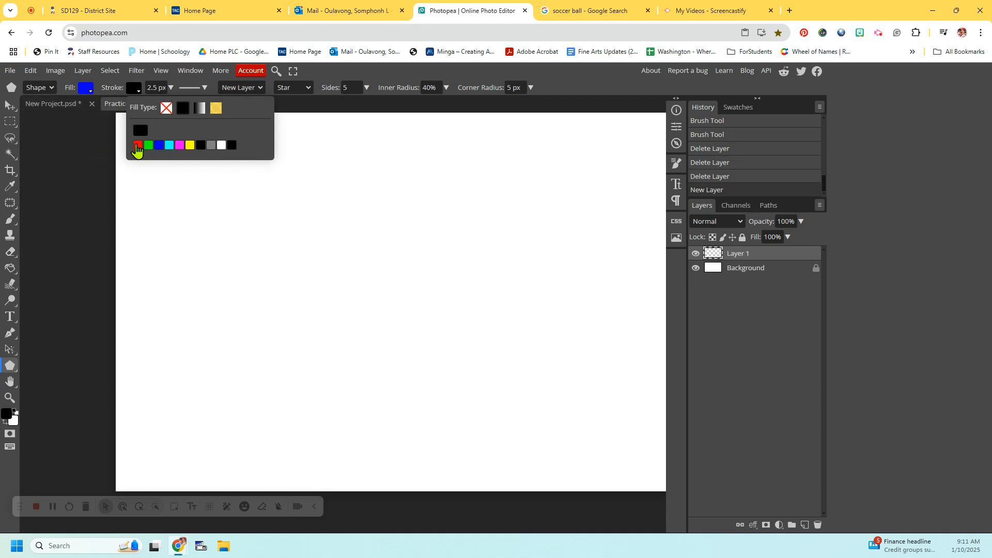
pyautogui.click(78, 87)
pyautogui.click(80, 88)
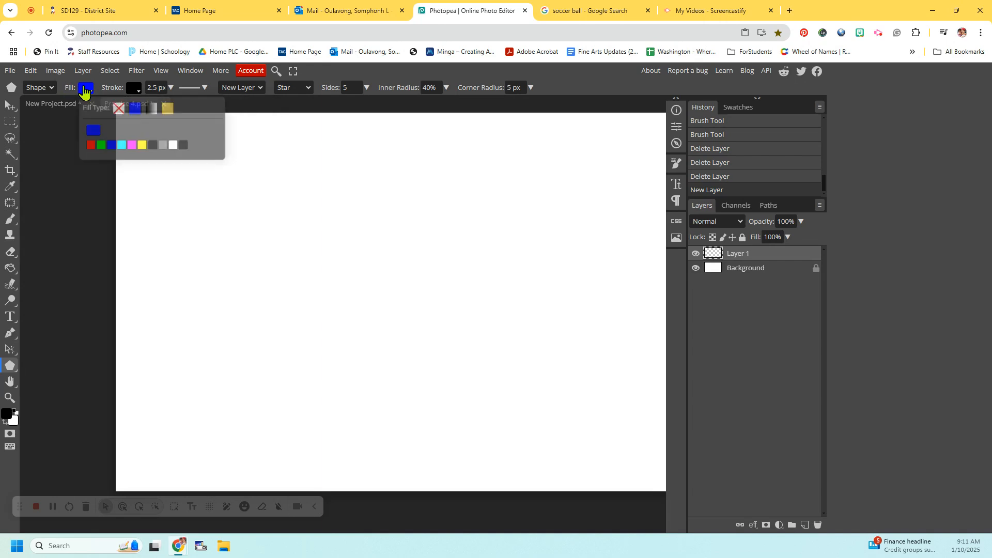
pyautogui.click(120, 145)
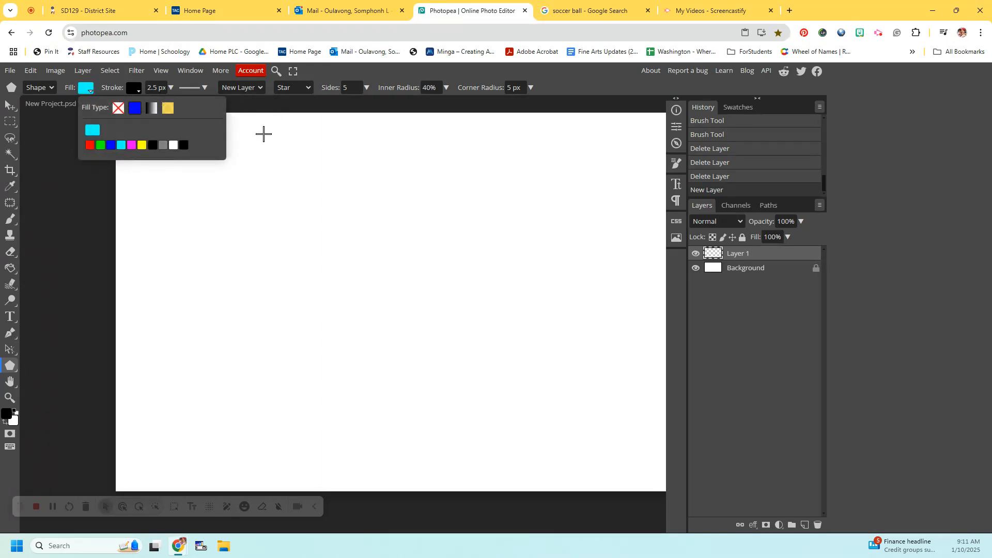
pyautogui.click(155, 225)
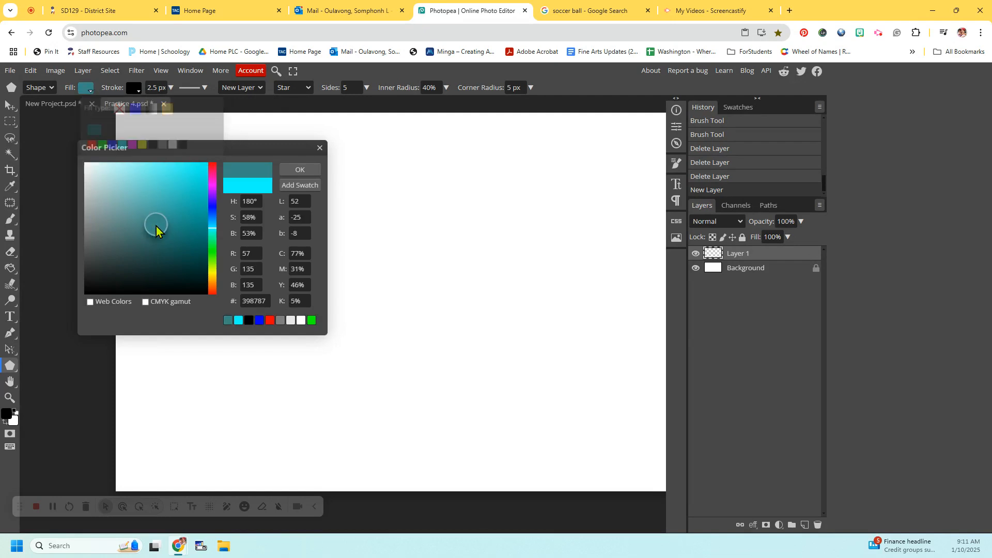
pyautogui.click(297, 171)
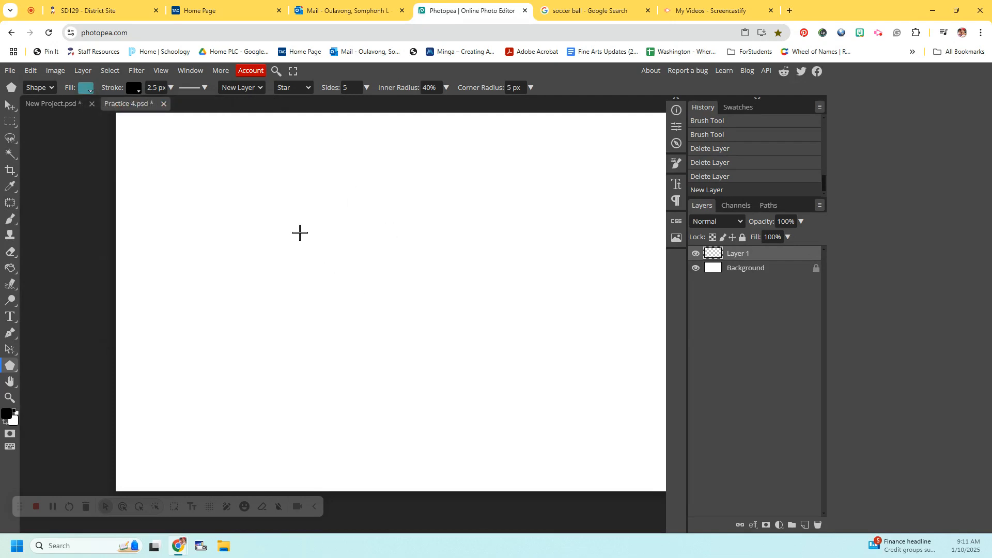
# Draw a sharp-cornered teal star in the upper-left part of the canvas with the corner radius set to 0 px, replacing a rounded first attempt.
pyautogui.moveTo(302, 231); pyautogui.dragTo(368, 297)
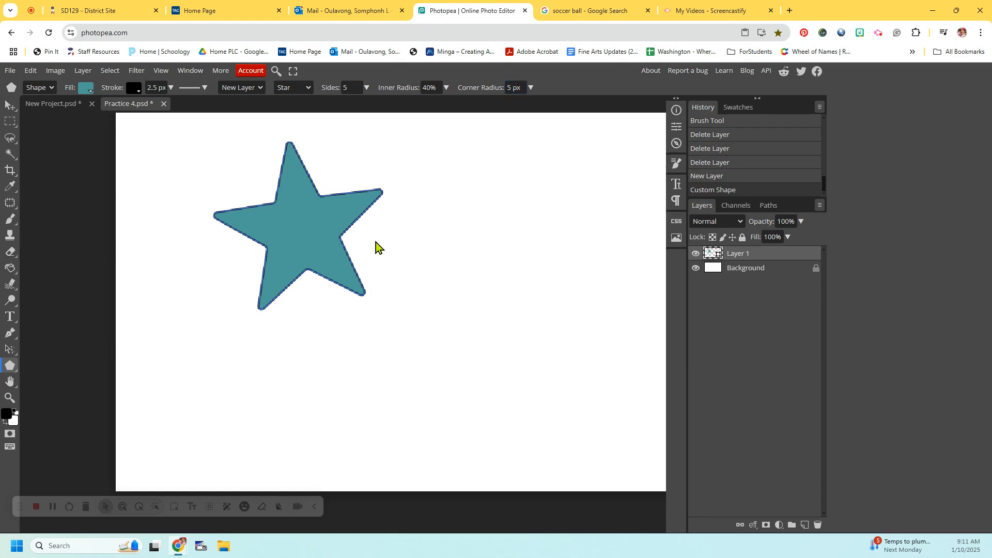
pyautogui.hotkey('ctrl', 'z')
pyautogui.click(513, 87)
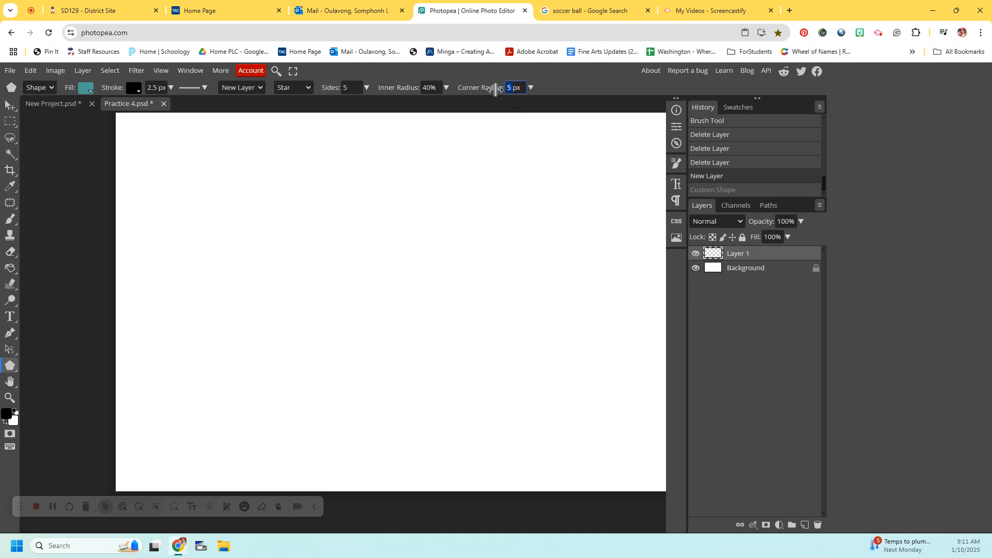
pyautogui.write('0')
pyautogui.moveTo(288, 226); pyautogui.dragTo(344, 281)
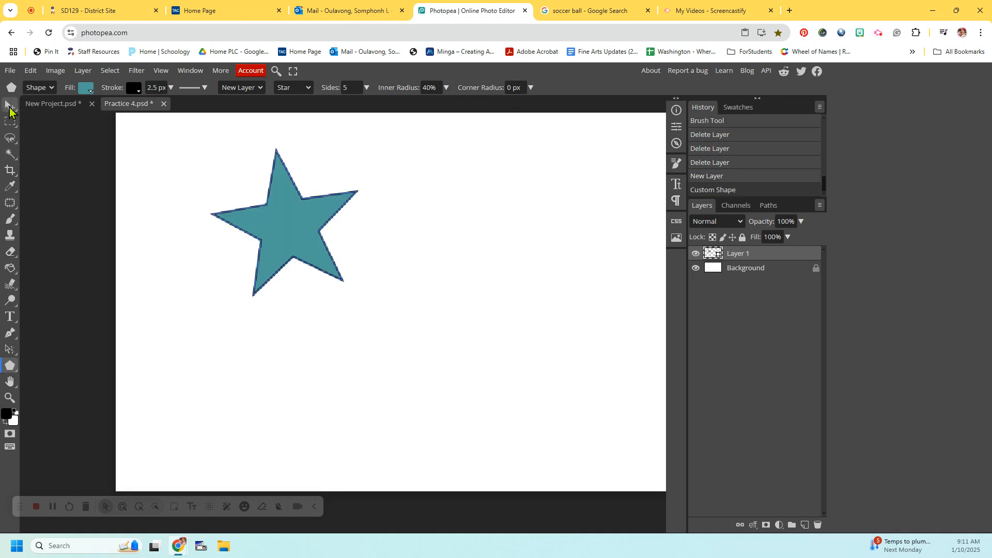
# Move the star down and right towards the canvas centre and rotate it clockwise about 5.8° so it stands upright.
pyautogui.click(10, 104)
pyautogui.moveTo(252, 245); pyautogui.dragTo(358, 329)
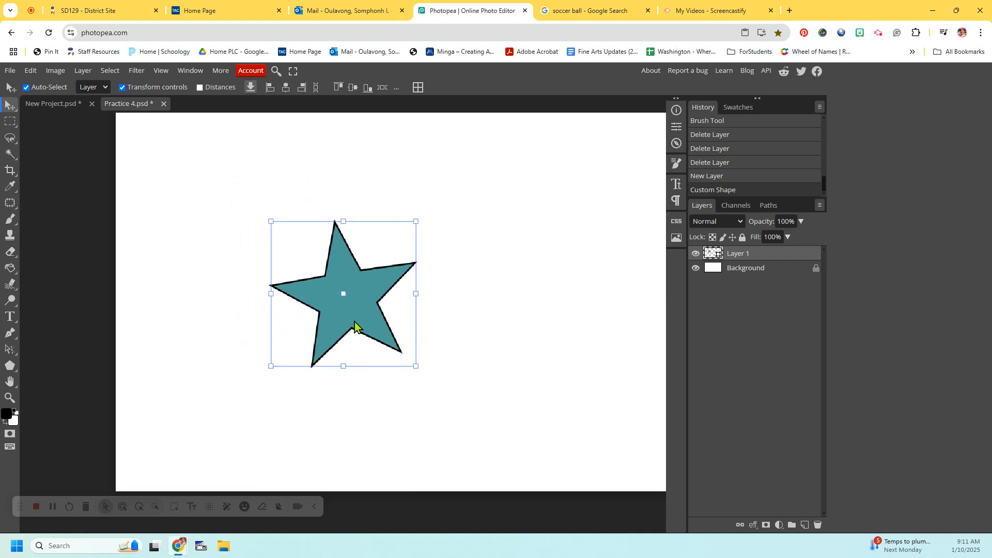
pyautogui.moveTo(427, 217); pyautogui.dragTo(430, 234)
# Apply the rotation and rasterize the star's layer.
pyautogui.rightClick(744, 258)
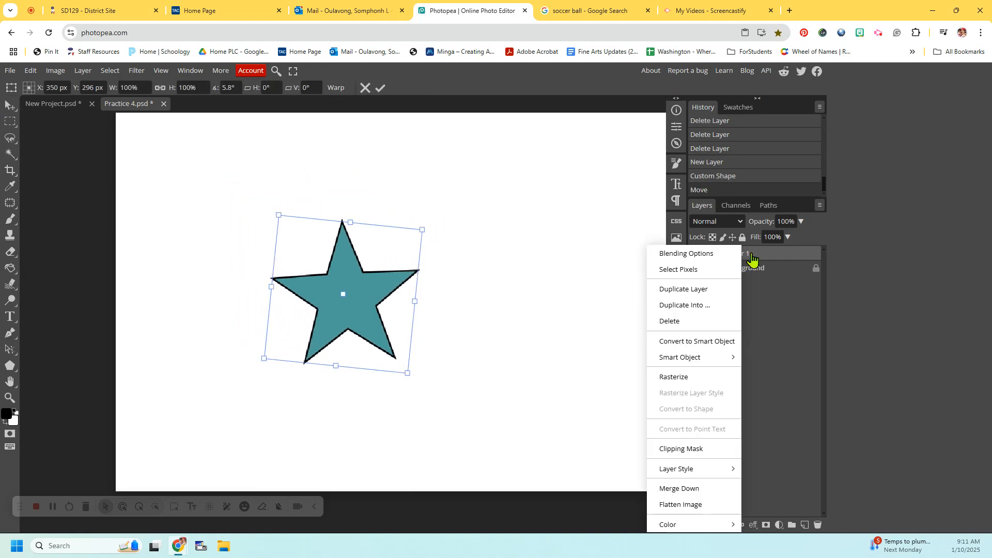
pyautogui.click(697, 381)
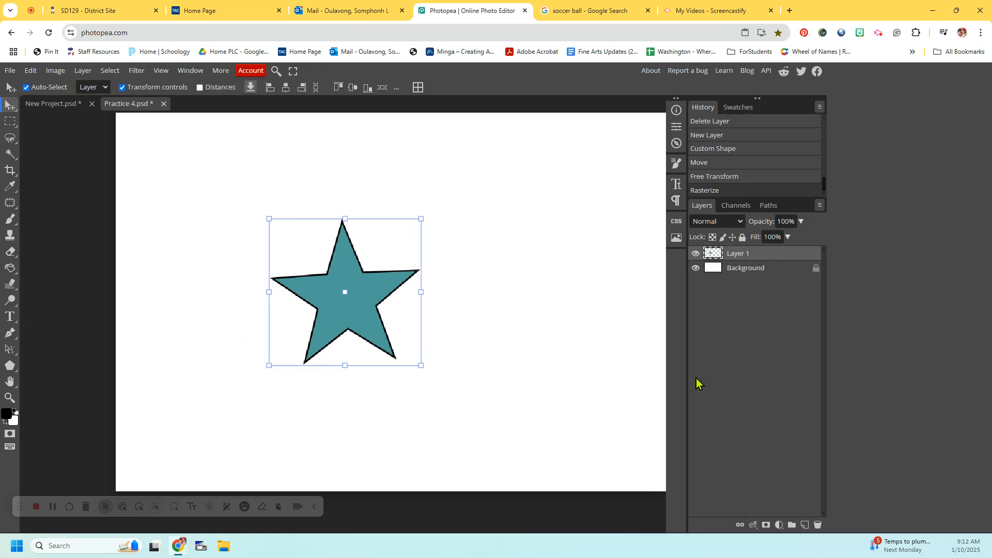
# Try Puppet Warp on the star, pulling its top point upward and both sides of that arm outward, and cancel the warp.
pyautogui.click(30, 71)
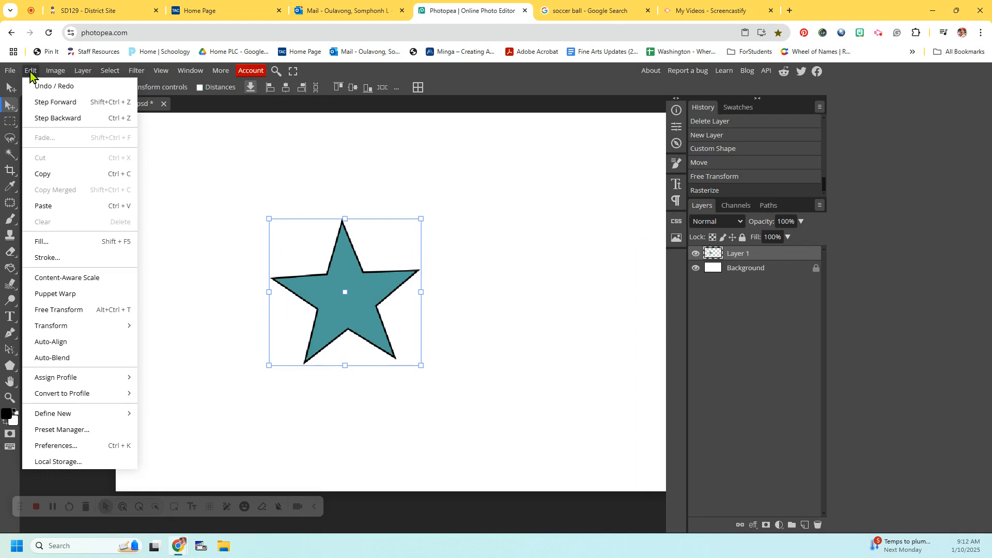
pyautogui.click(73, 294)
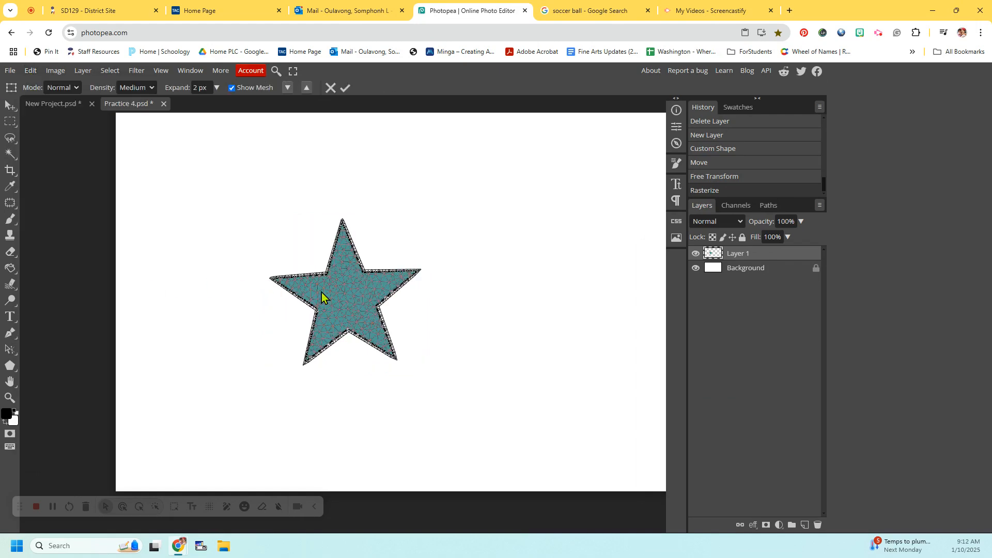
pyautogui.scroll(3, 321, 283)
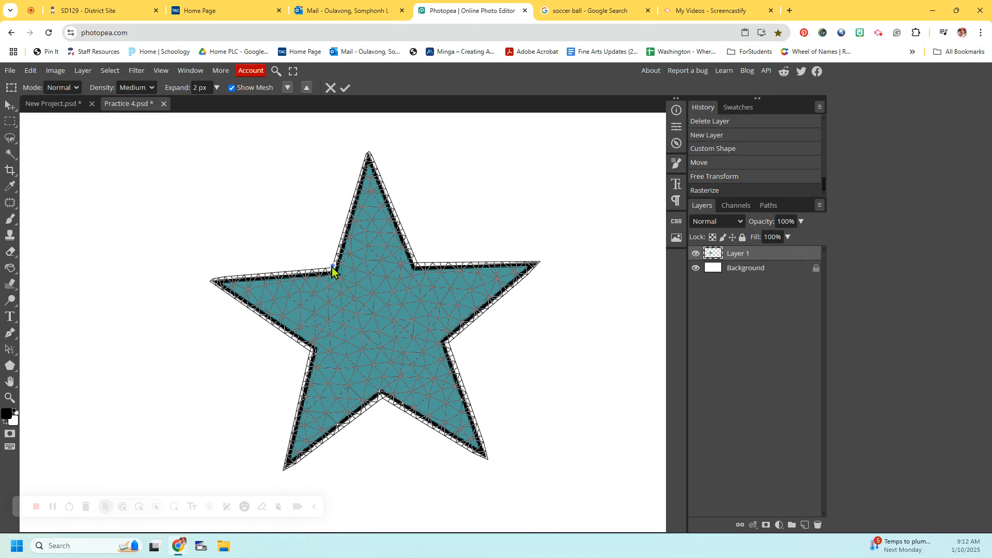
pyautogui.moveTo(332, 266)
pyautogui.mouseDown()
pyautogui.moveTo(327, 237)
pyautogui.moveTo(327, 268)
pyautogui.mouseUp()
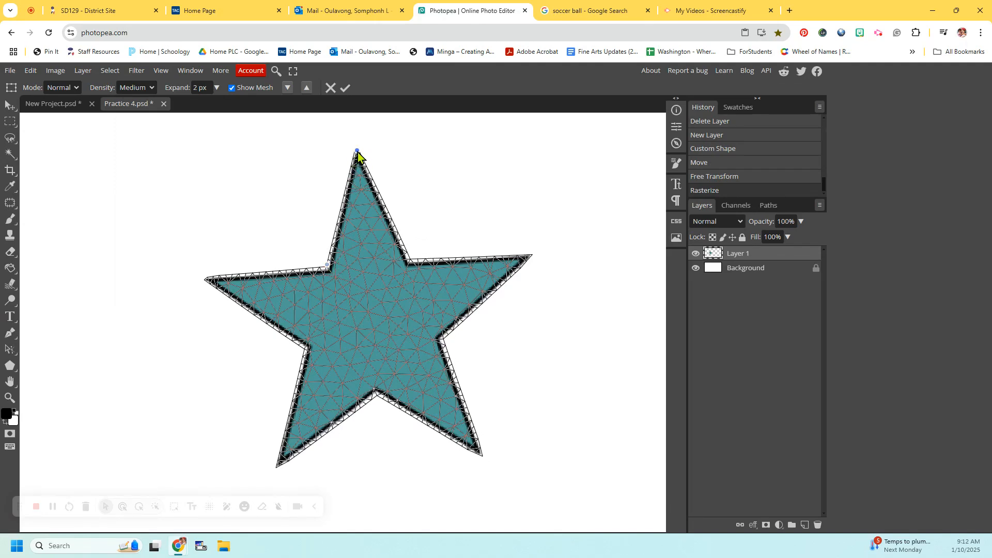
pyautogui.moveTo(357, 151); pyautogui.dragTo(357, 127)
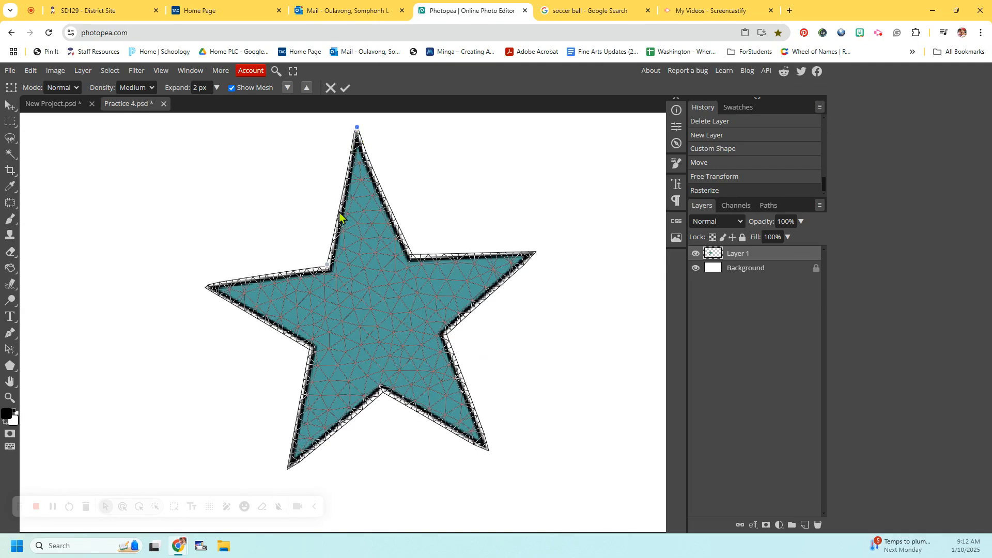
pyautogui.moveTo(341, 200); pyautogui.dragTo(333, 202)
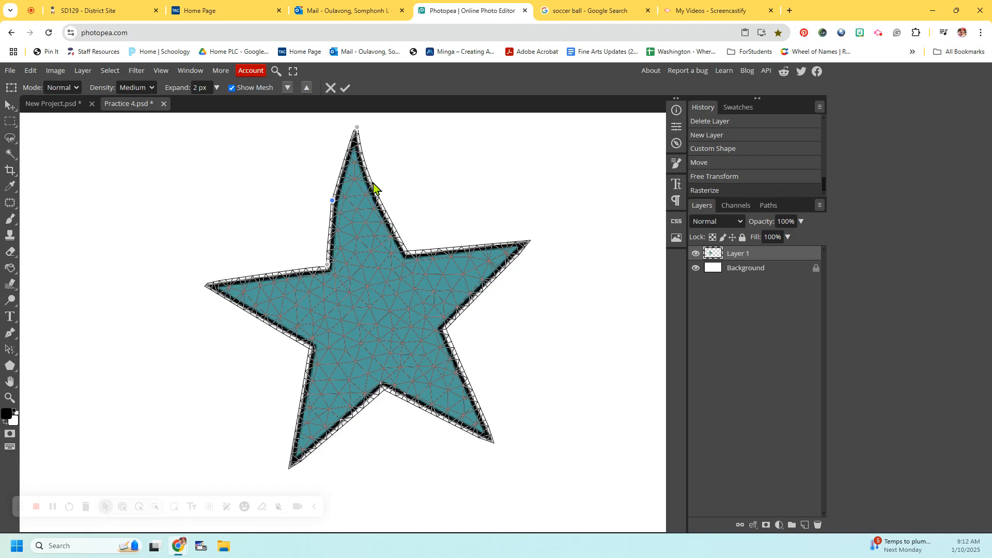
pyautogui.moveTo(372, 186); pyautogui.dragTo(383, 188)
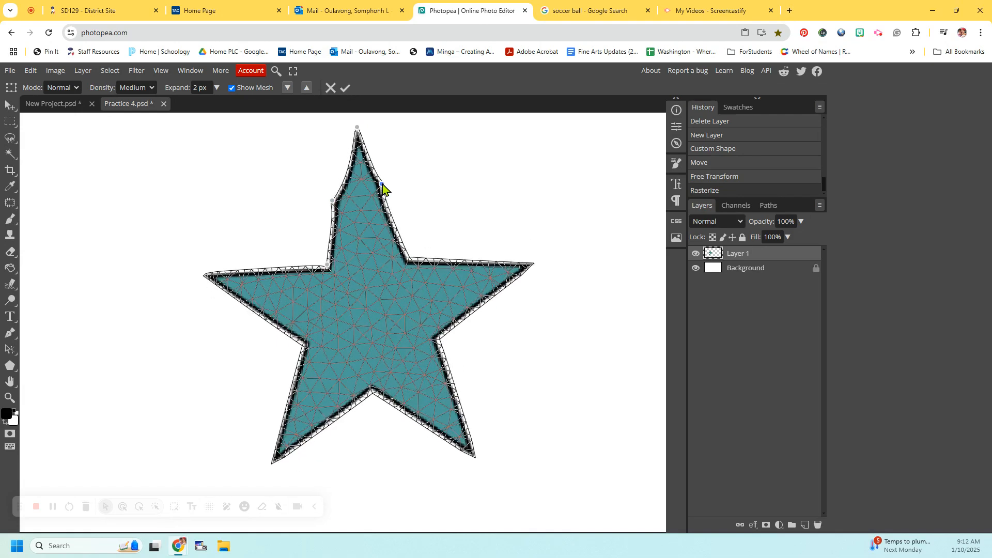
pyautogui.click(331, 88)
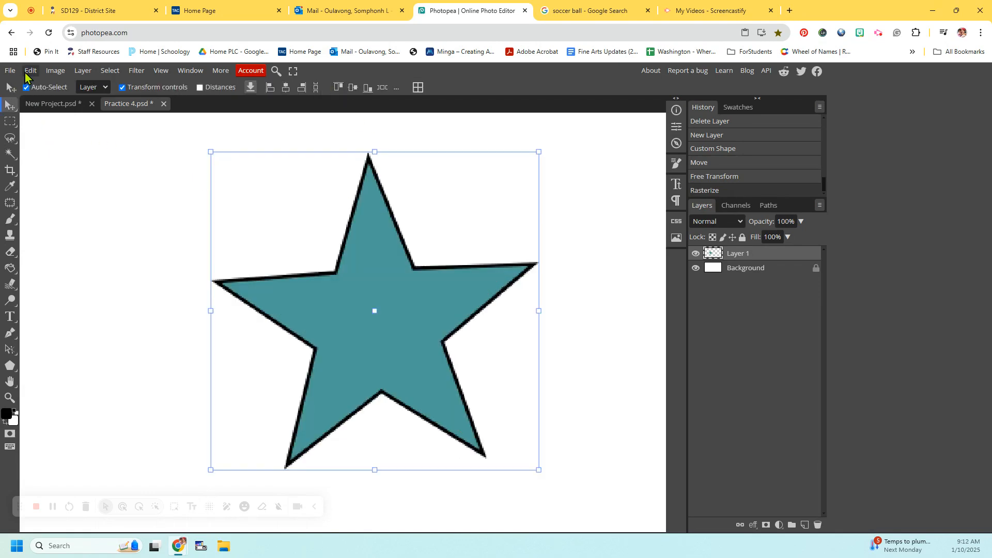
# Warp the star through Free Transform, bulging the grid's top edge upward and pulling the lower inner areas on both sides downward.
pyautogui.click(31, 75)
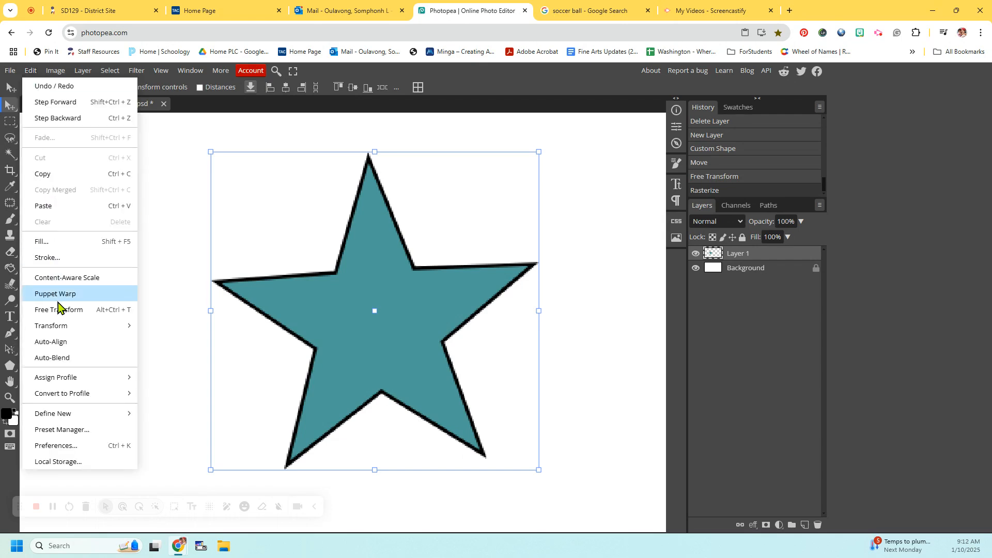
pyautogui.click(70, 310)
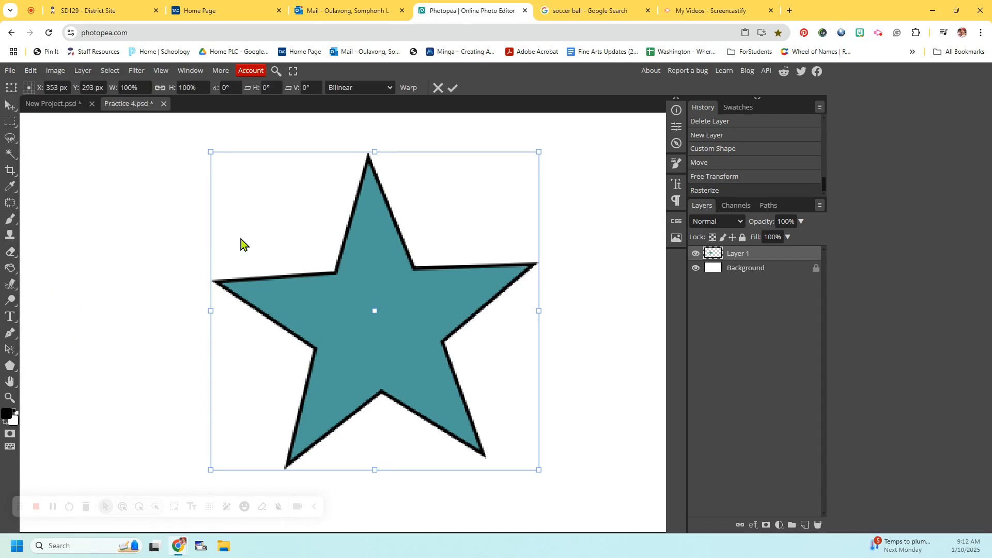
pyautogui.click(409, 89)
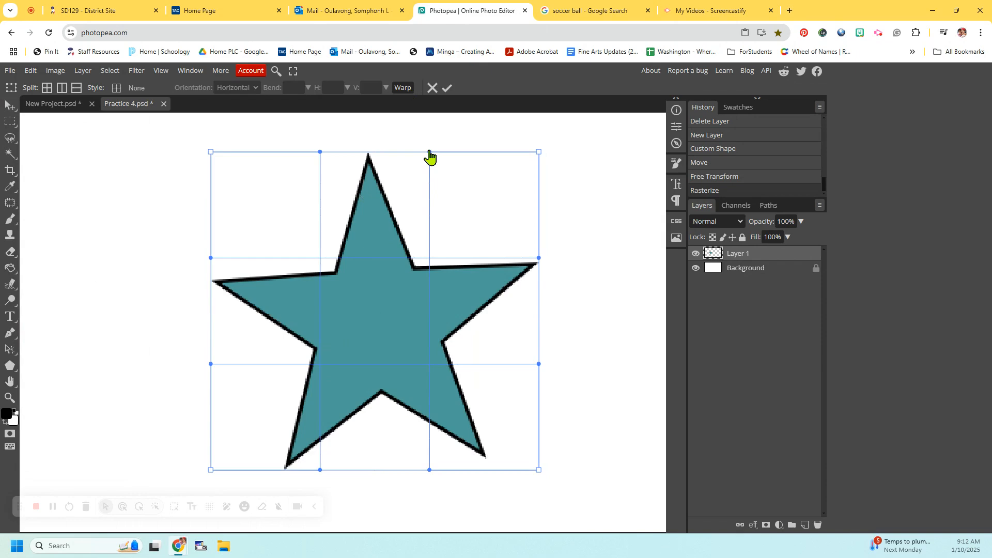
pyautogui.moveTo(429, 157); pyautogui.dragTo(445, 131)
pyautogui.moveTo(321, 154); pyautogui.dragTo(313, 117)
pyautogui.moveTo(275, 329); pyautogui.dragTo(276, 343)
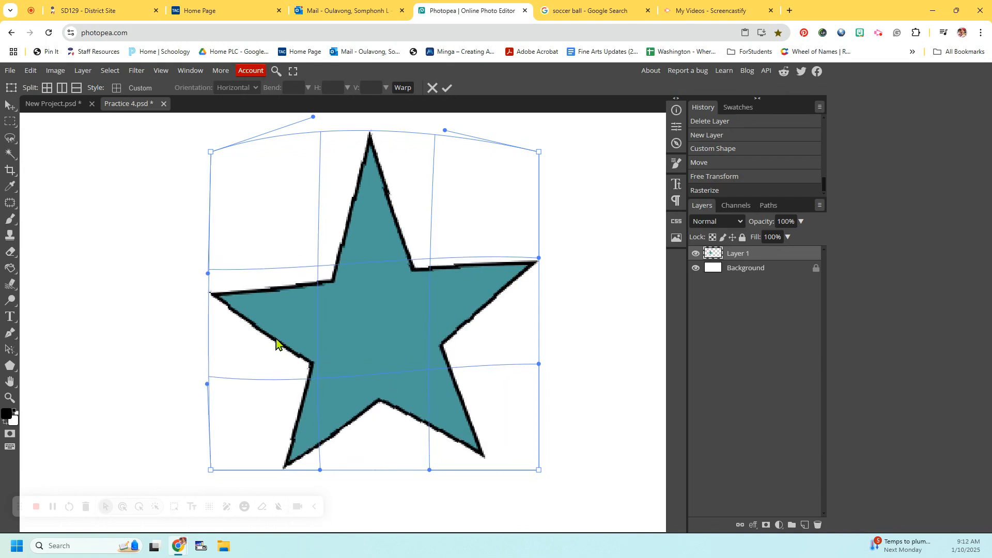
pyautogui.moveTo(461, 349); pyautogui.dragTo(471, 366)
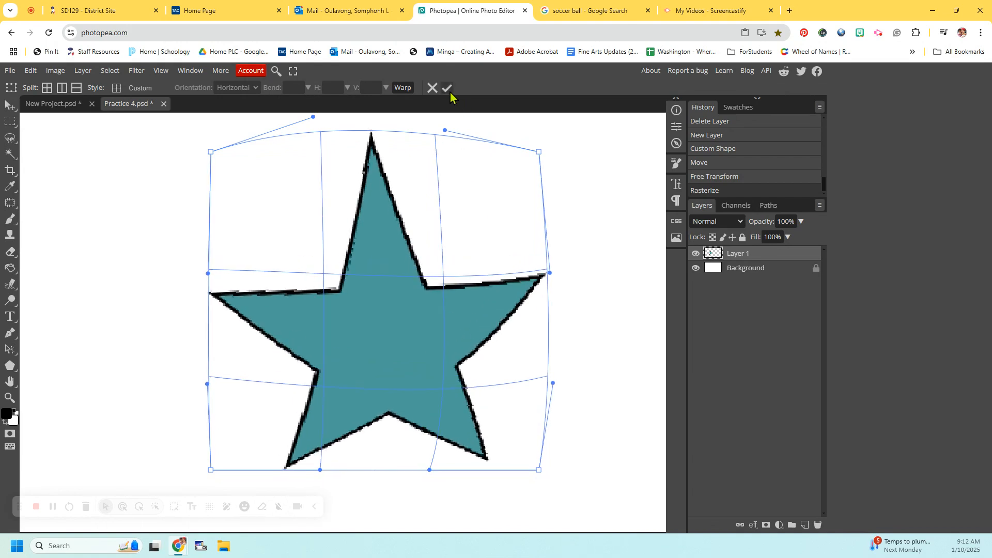